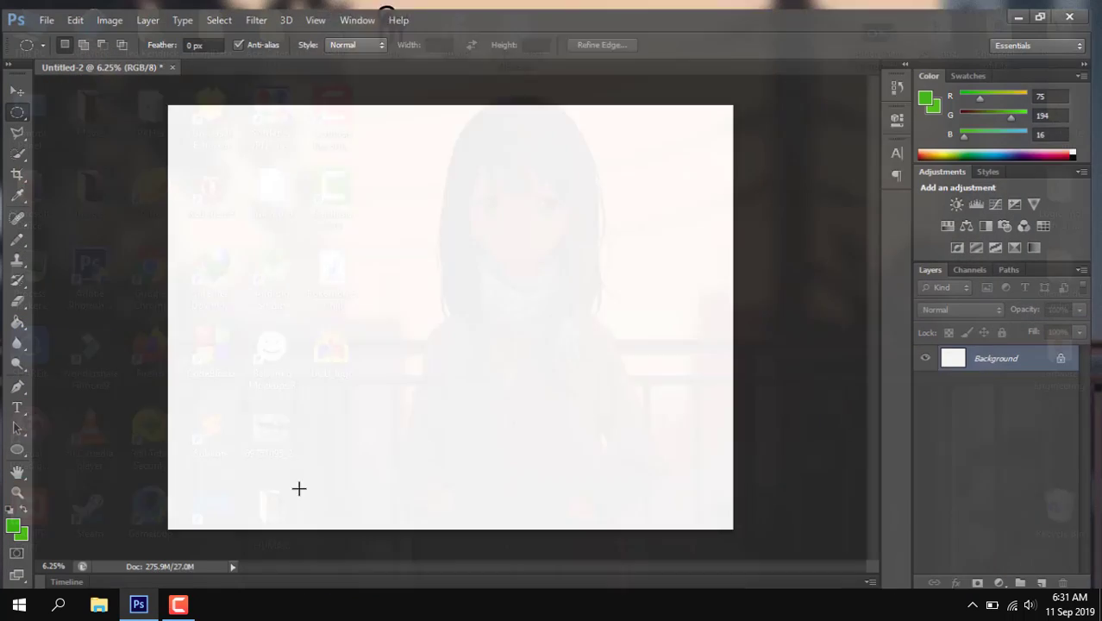
click(44, 11)
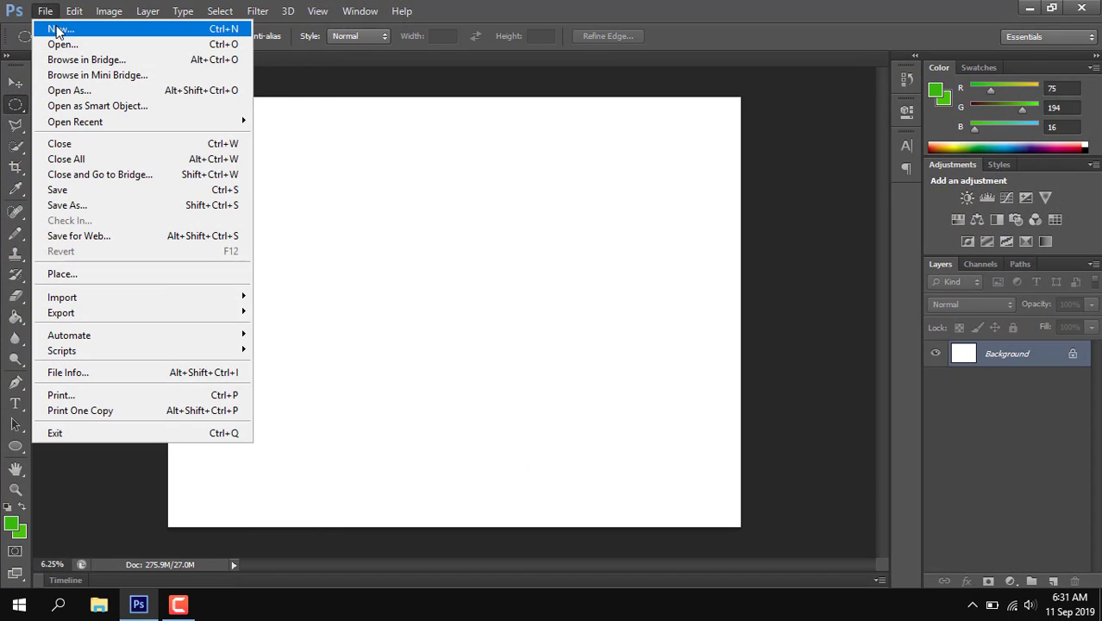
click(59, 30)
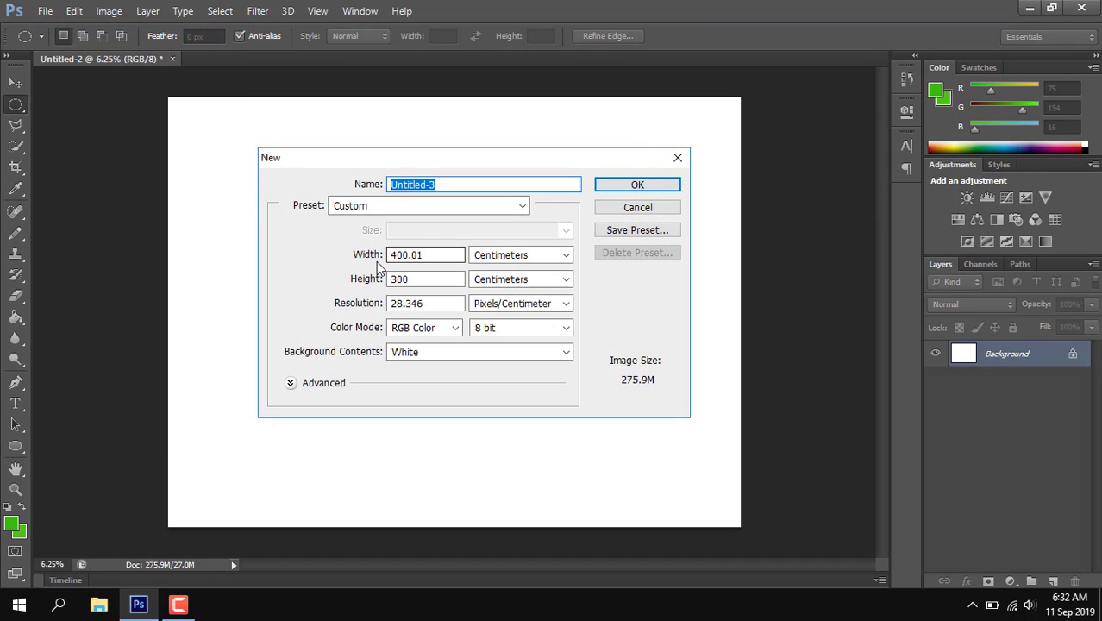
drag(389, 255, 411, 280)
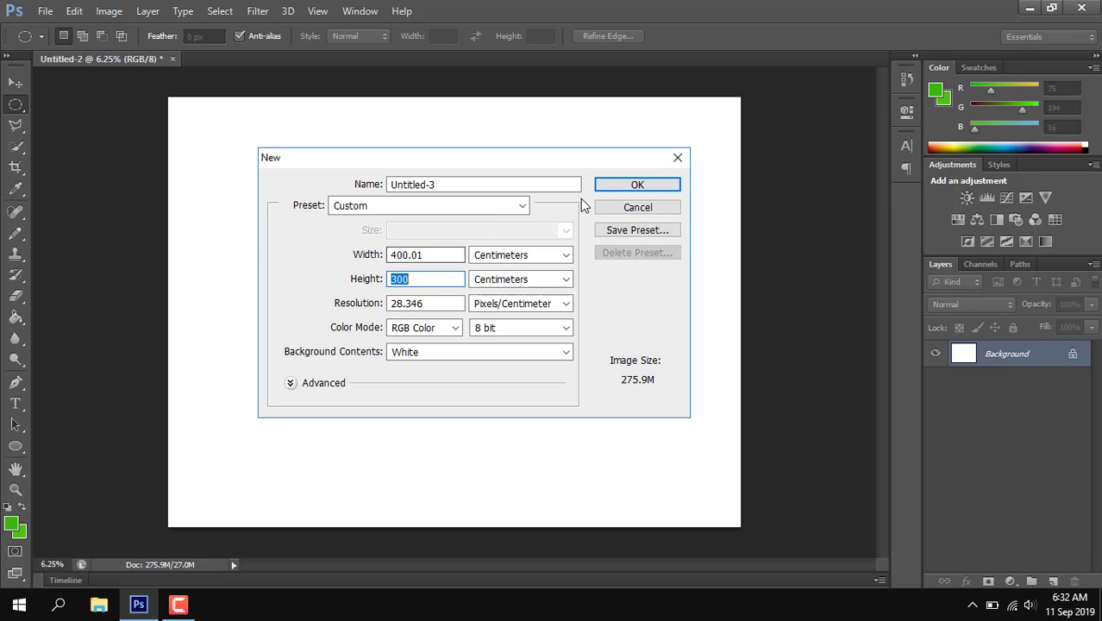
click(678, 157)
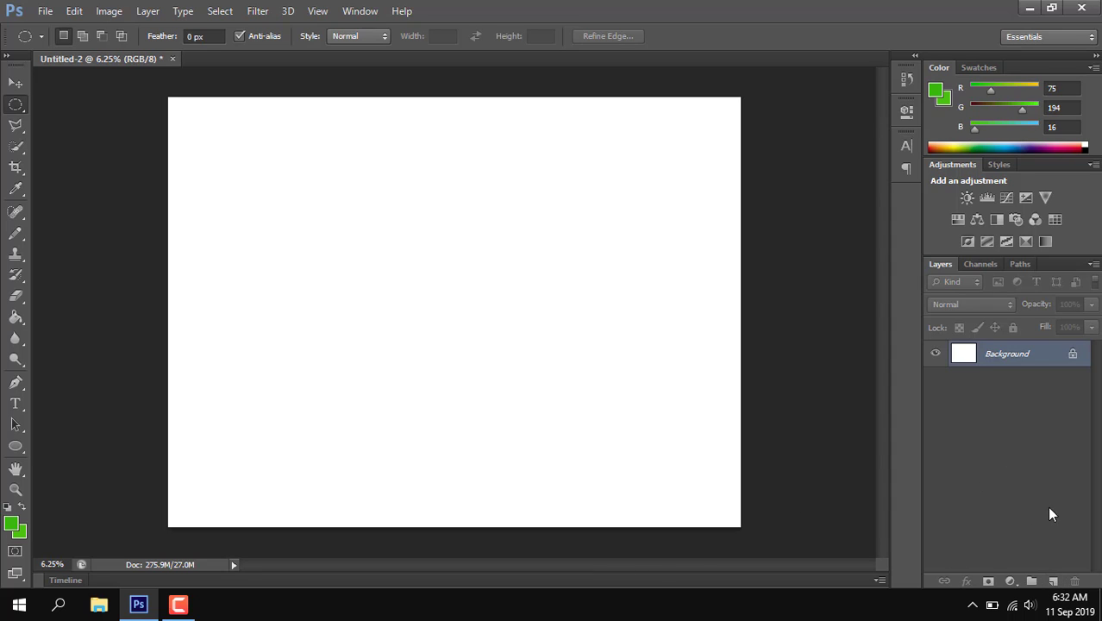
Step: Add a new layer and make a large circular selection, nearly as tall as the canvas, around its middle
click(1053, 582)
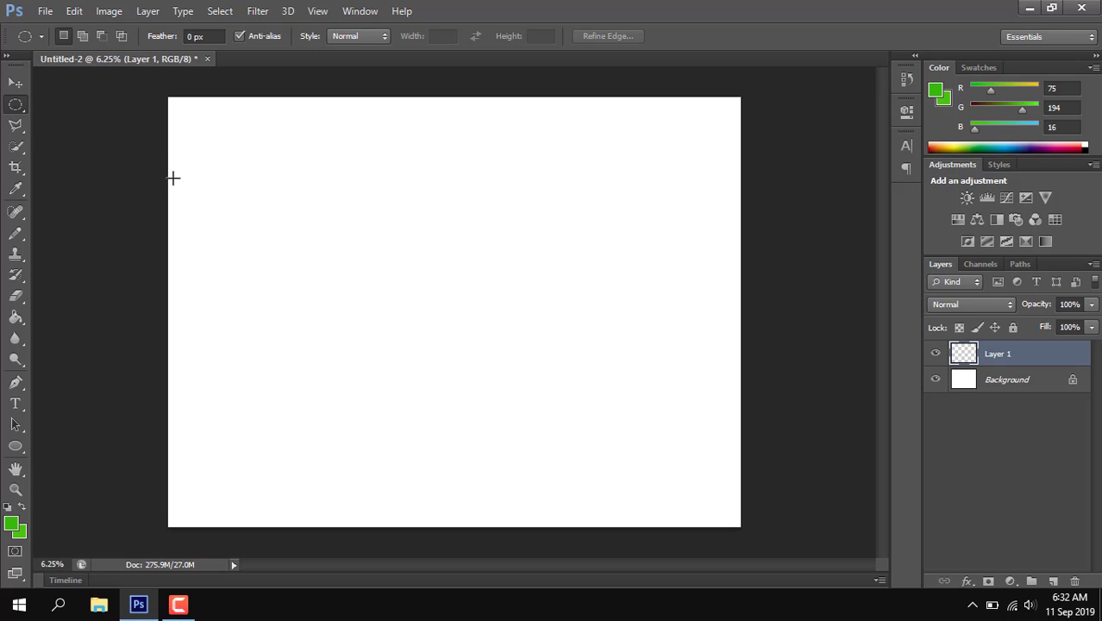
right_click(19, 105)
click(57, 118)
drag(295, 126, 691, 508)
mouse_move(501, 242)
mouse_down()
mouse_move(494, 234)
mouse_move(496, 253)
mouse_up()
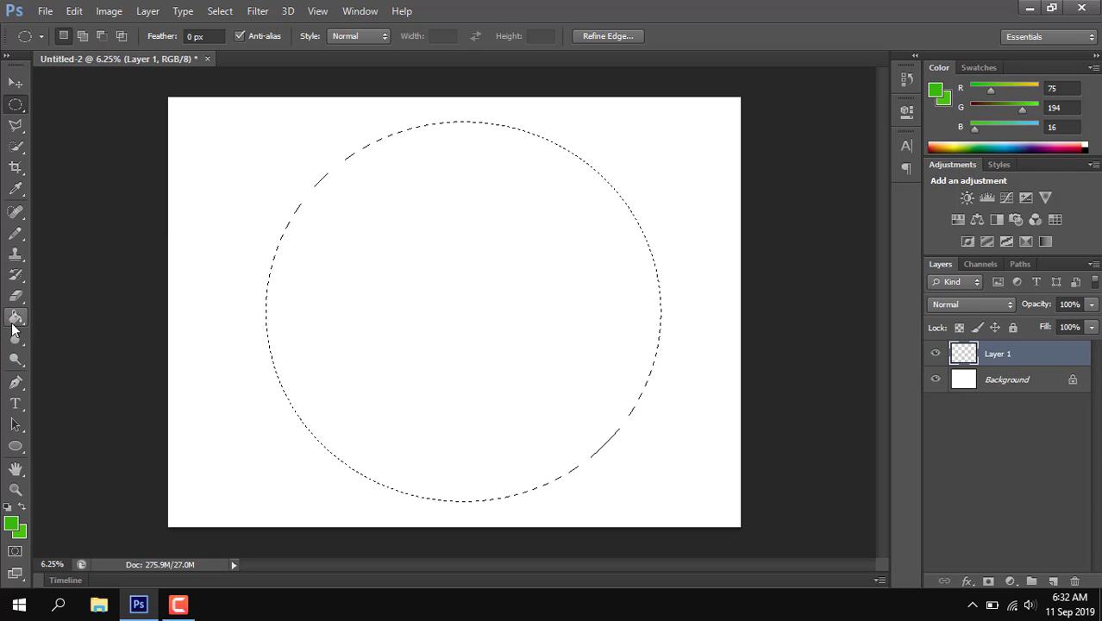
Step: Fill the circular selection with the green foreground colour using the Paint Bucket, and clear the selection
click(19, 531)
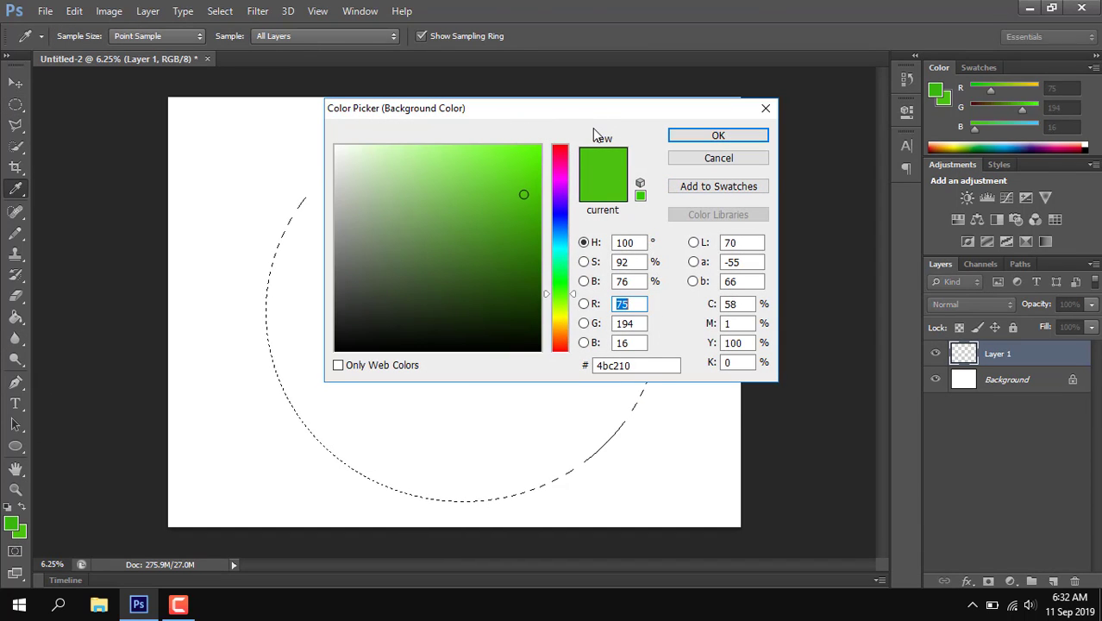
click(733, 140)
drag(18, 319, 63, 331)
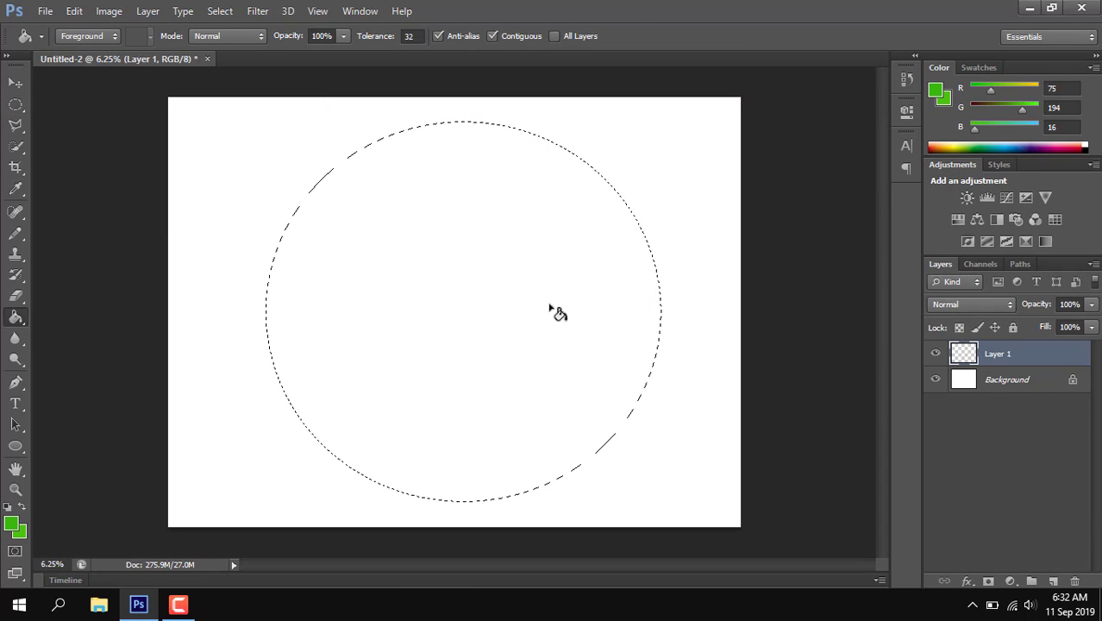
click(462, 299)
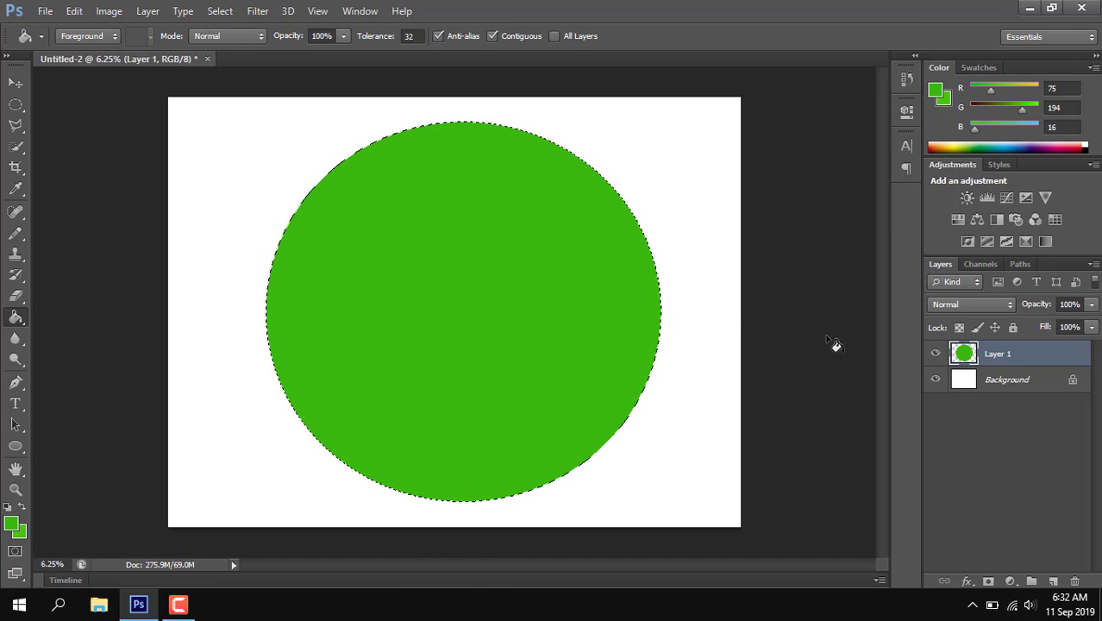
key(Return)
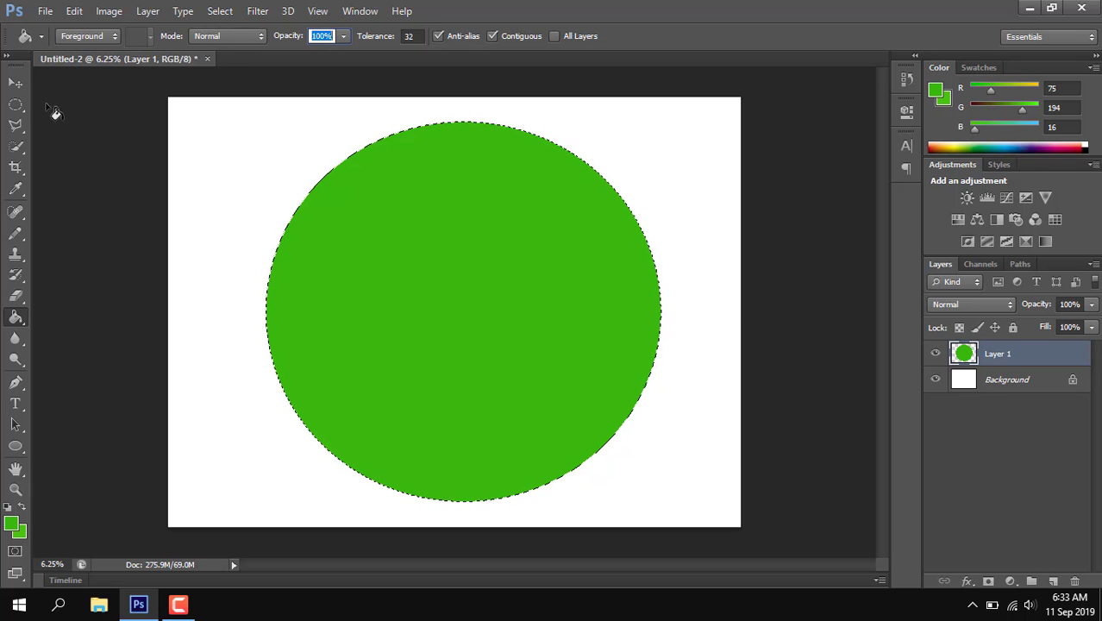
click(14, 84)
click(15, 105)
click(205, 172)
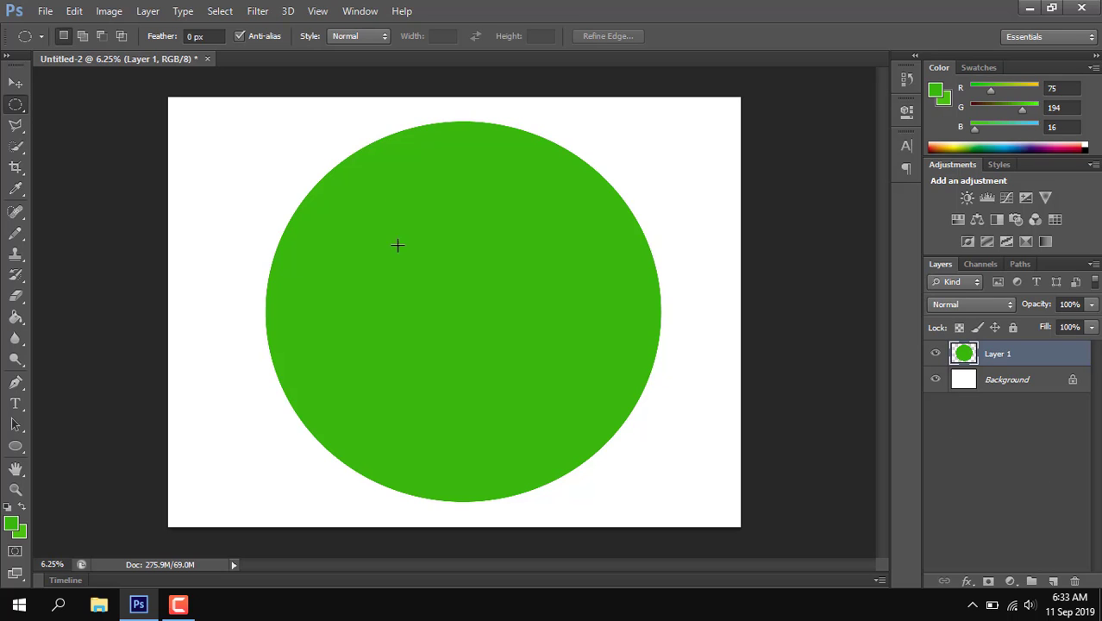
Step: Add another layer and make a smaller elliptical selection in the middle of the green circle
click(1053, 581)
drag(333, 183, 576, 400)
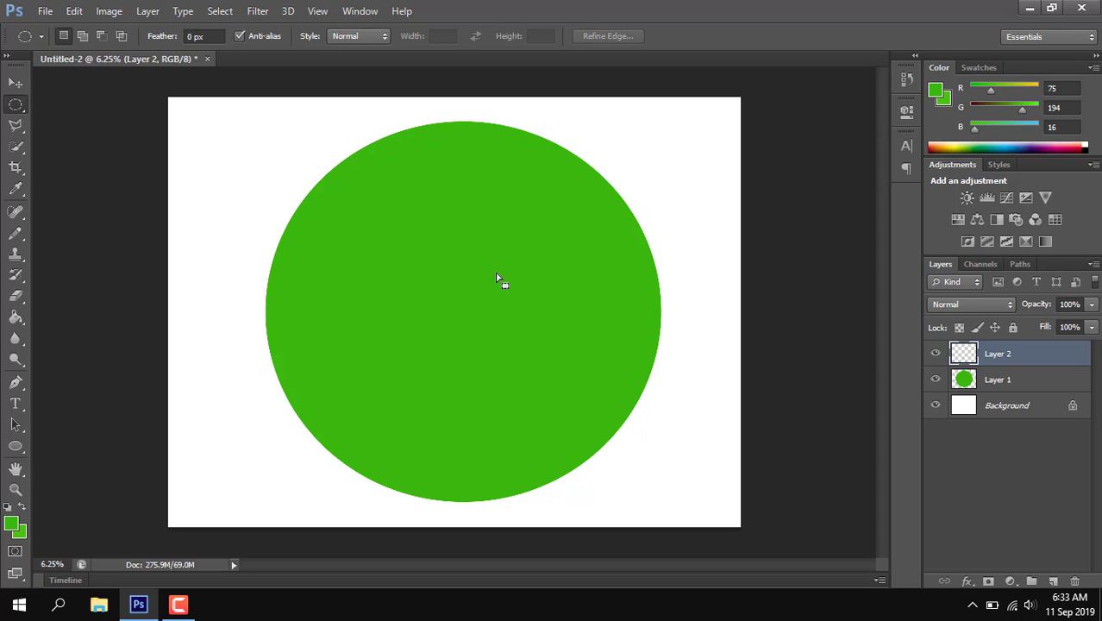
drag(482, 268, 496, 292)
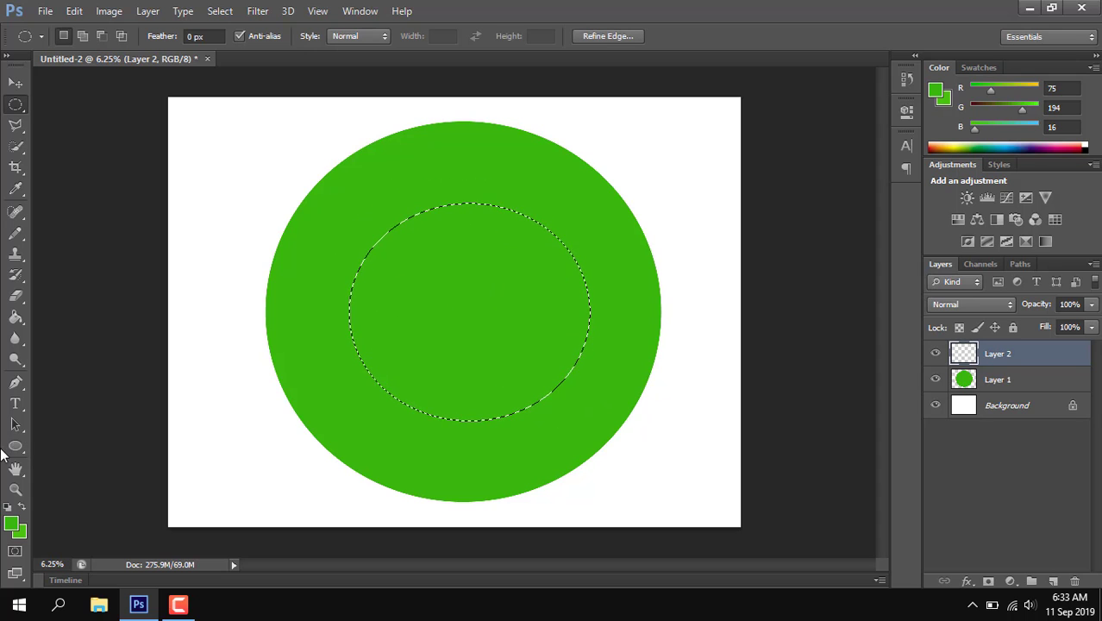
Step: Set the foreground colour to white (ffffff) and fill the inner elliptical selection with it
click(11, 524)
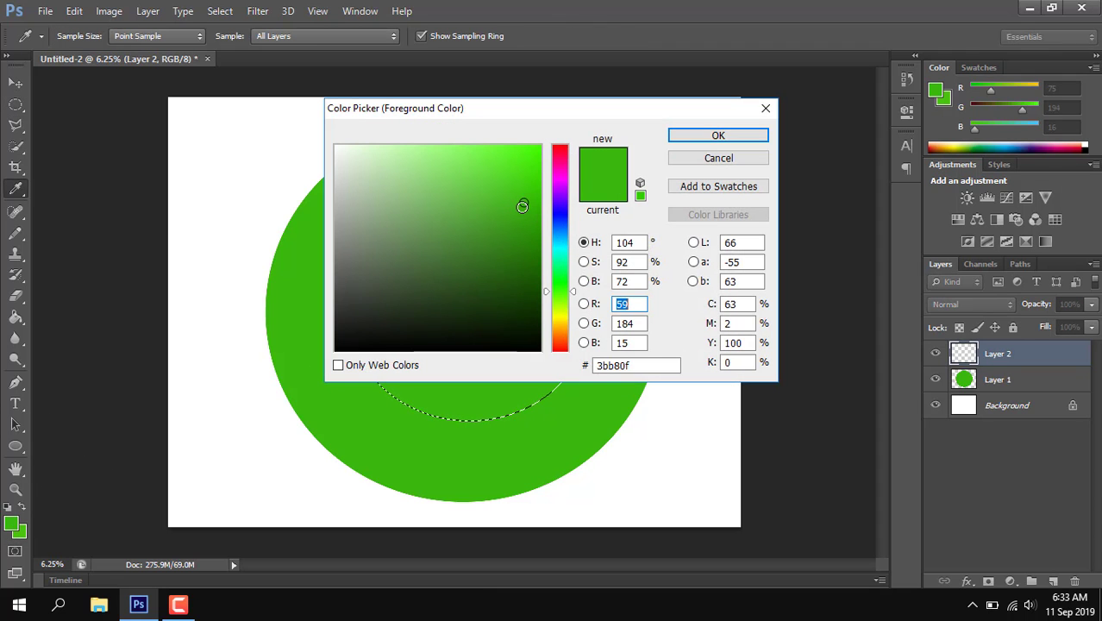
mouse_move(407, 199)
mouse_down()
mouse_move(349, 198)
mouse_move(314, 131)
mouse_up()
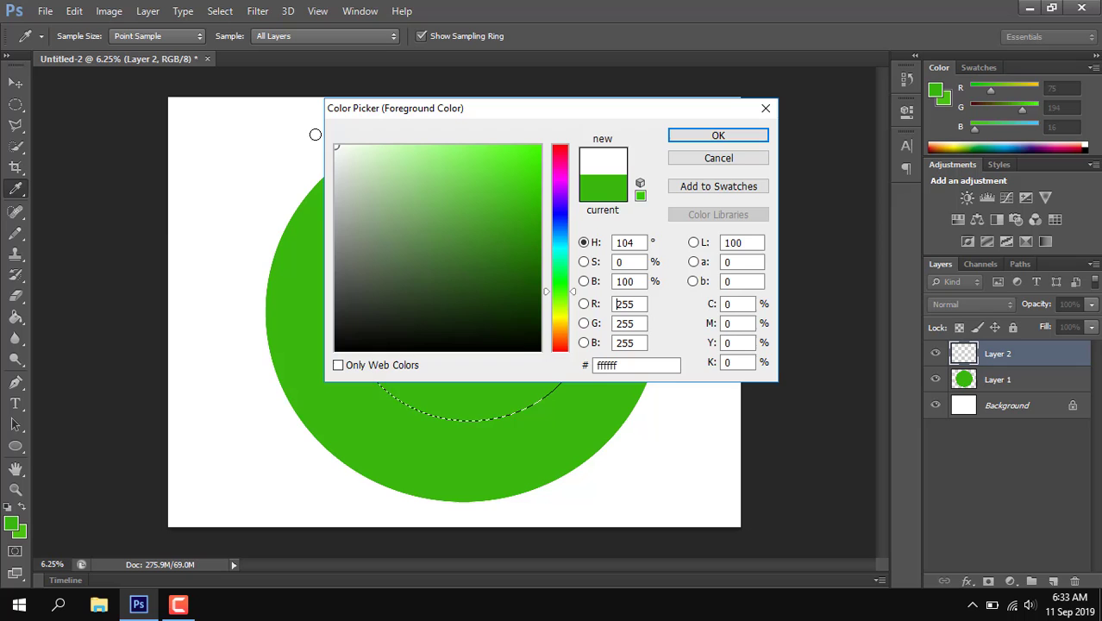
click(718, 137)
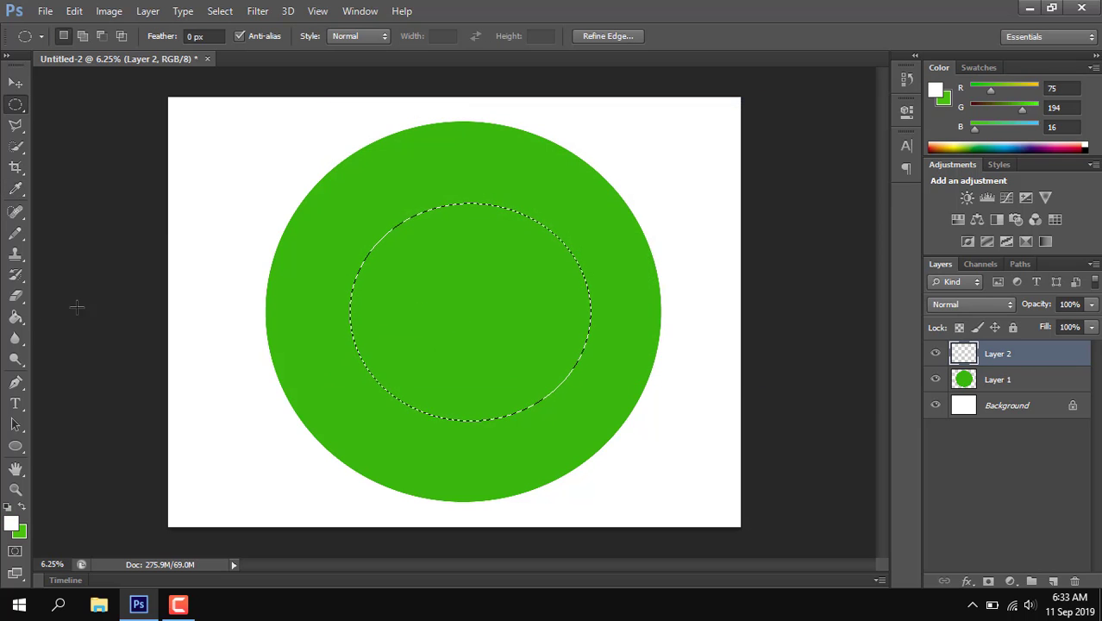
click(15, 317)
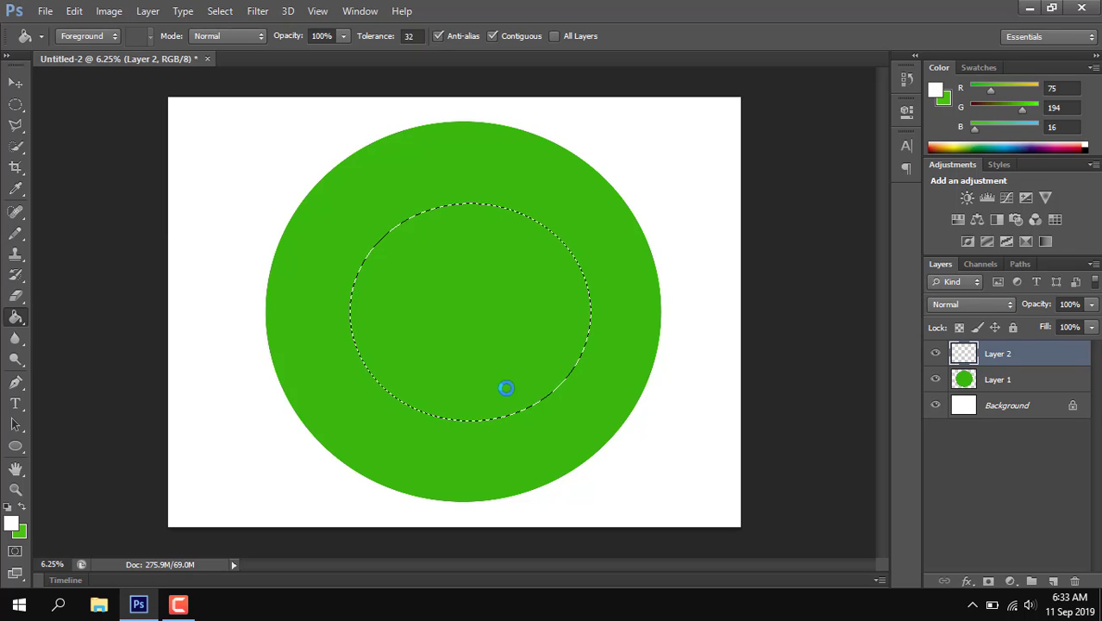
click(508, 360)
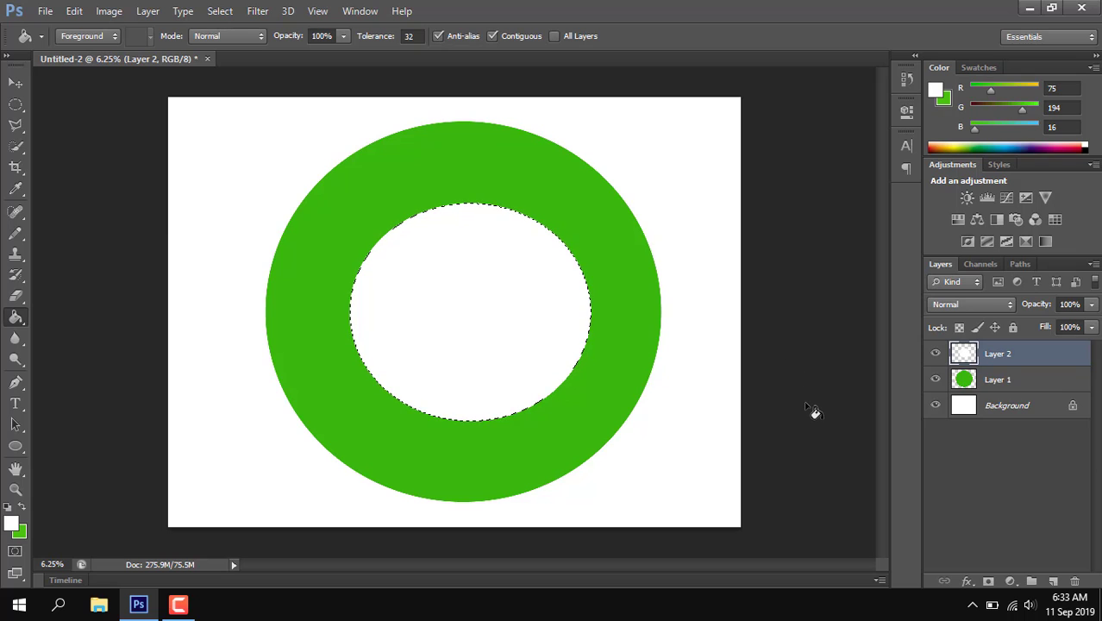
Step: Scale the white ellipse to about 105% width and 111% height, centred in the green circle, and clear the selection
key(ctrl+t)
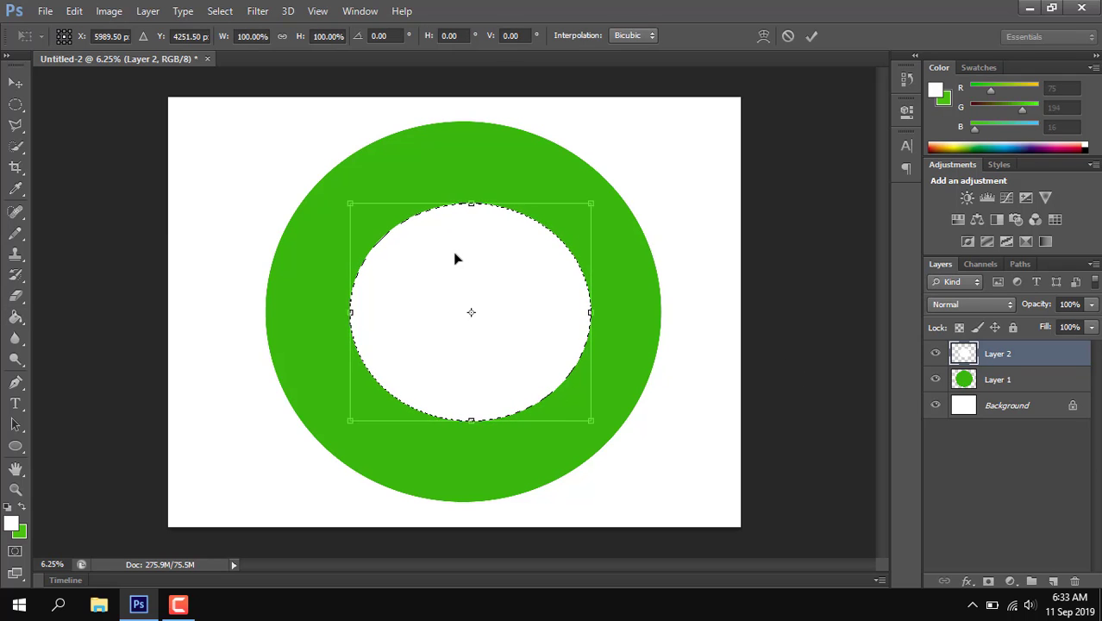
drag(590, 312, 582, 312)
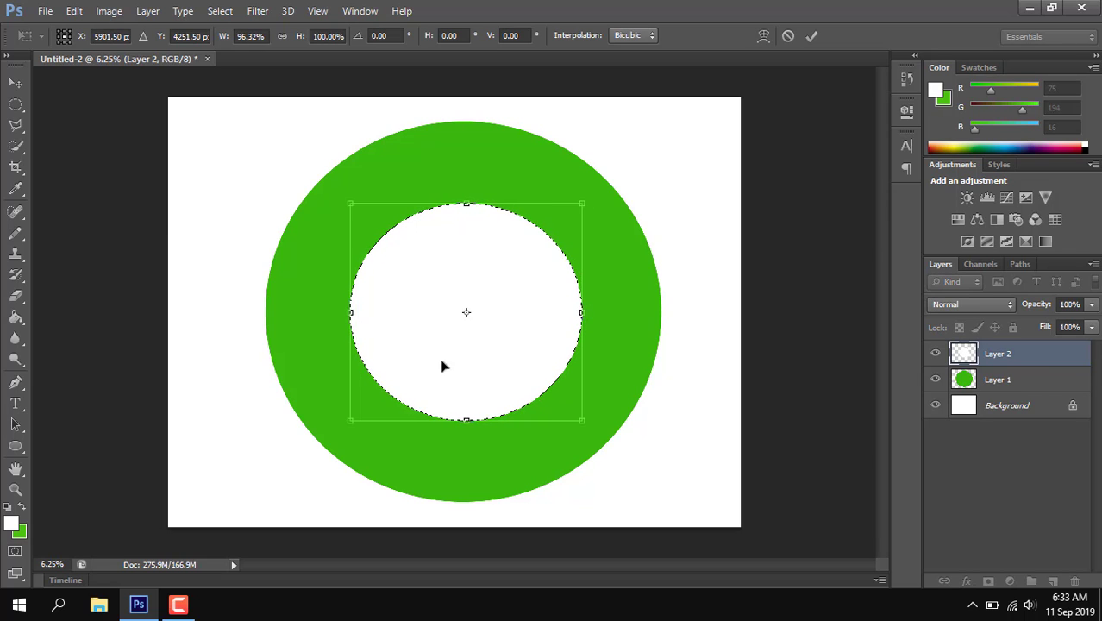
drag(466, 421, 465, 433)
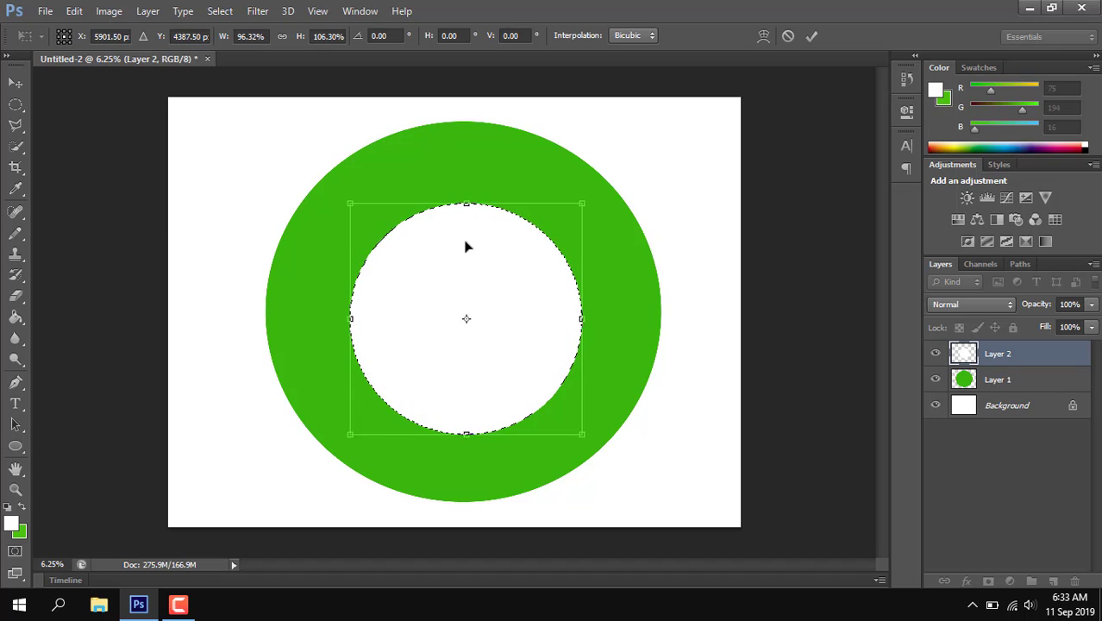
drag(467, 205, 464, 202)
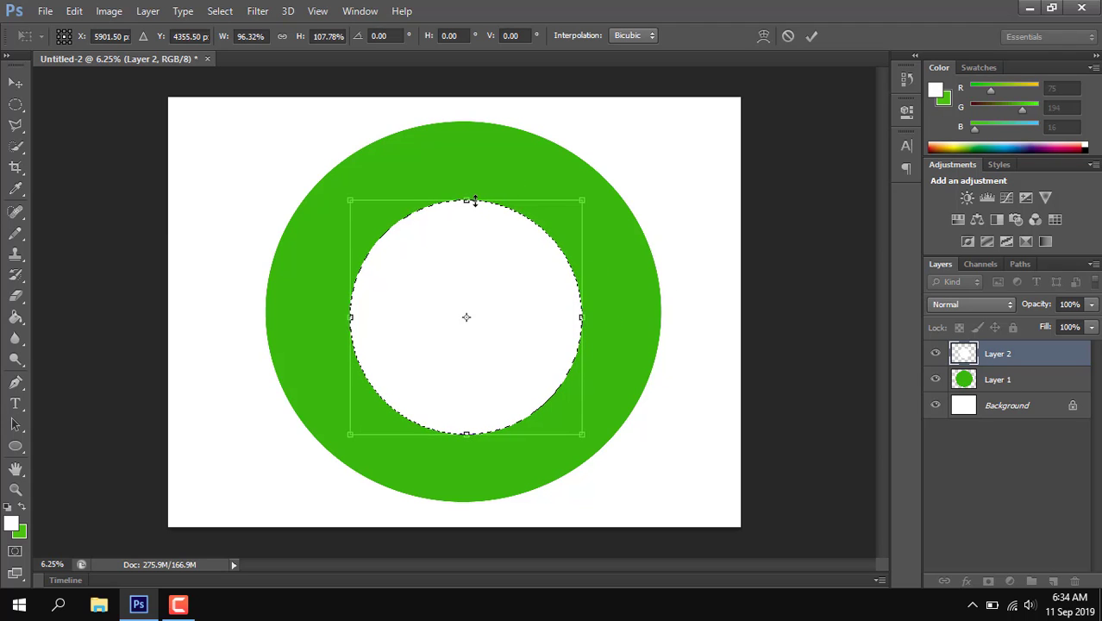
drag(475, 200, 474, 193)
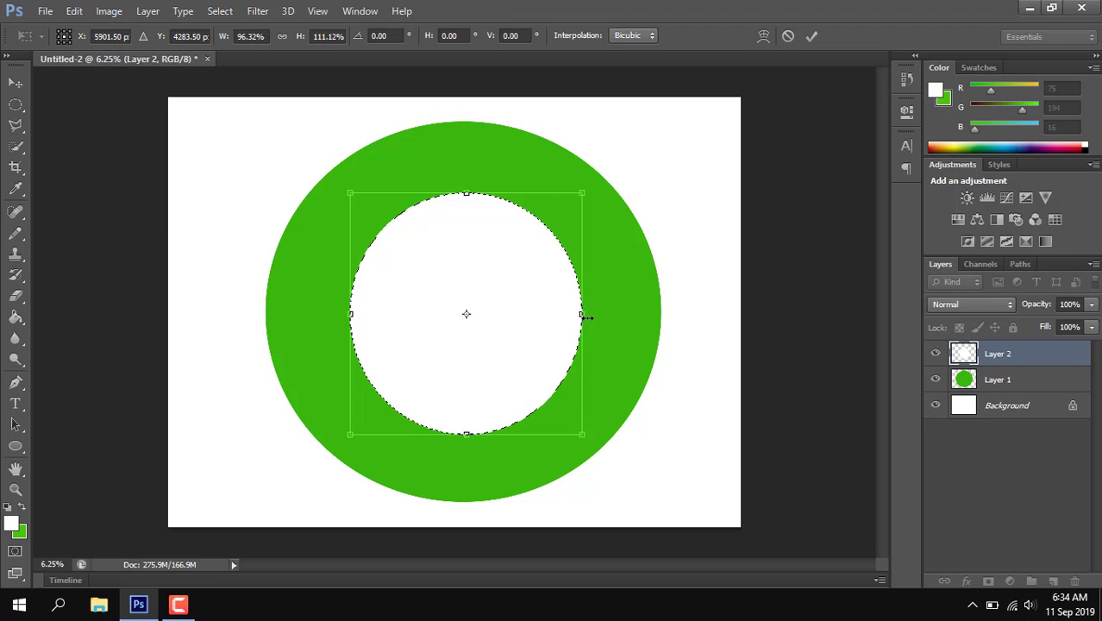
drag(586, 317, 593, 316)
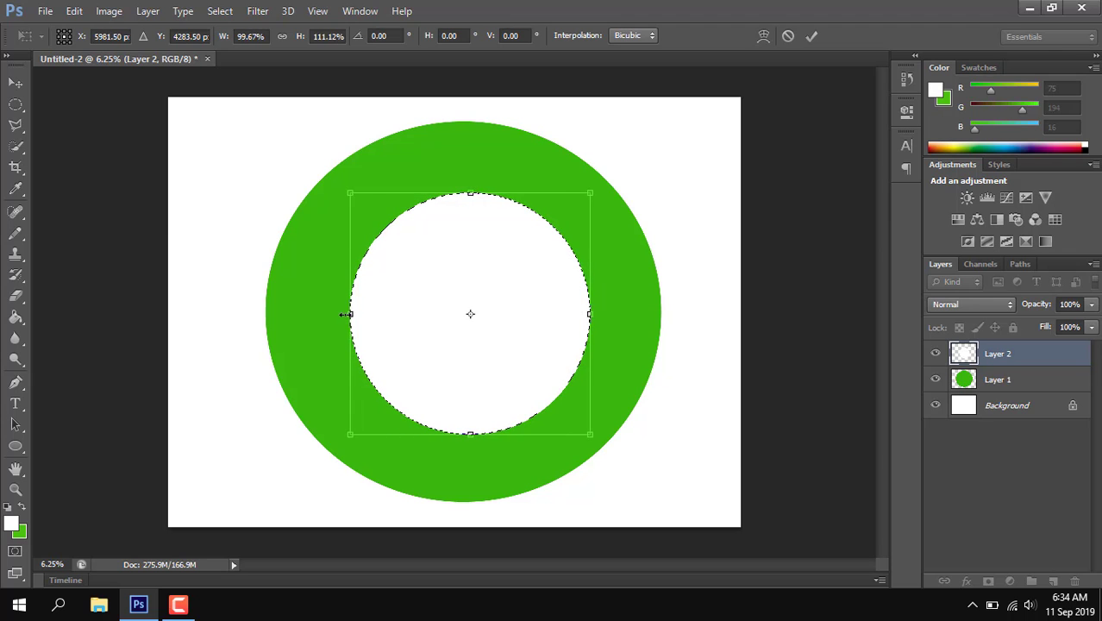
drag(345, 314, 337, 314)
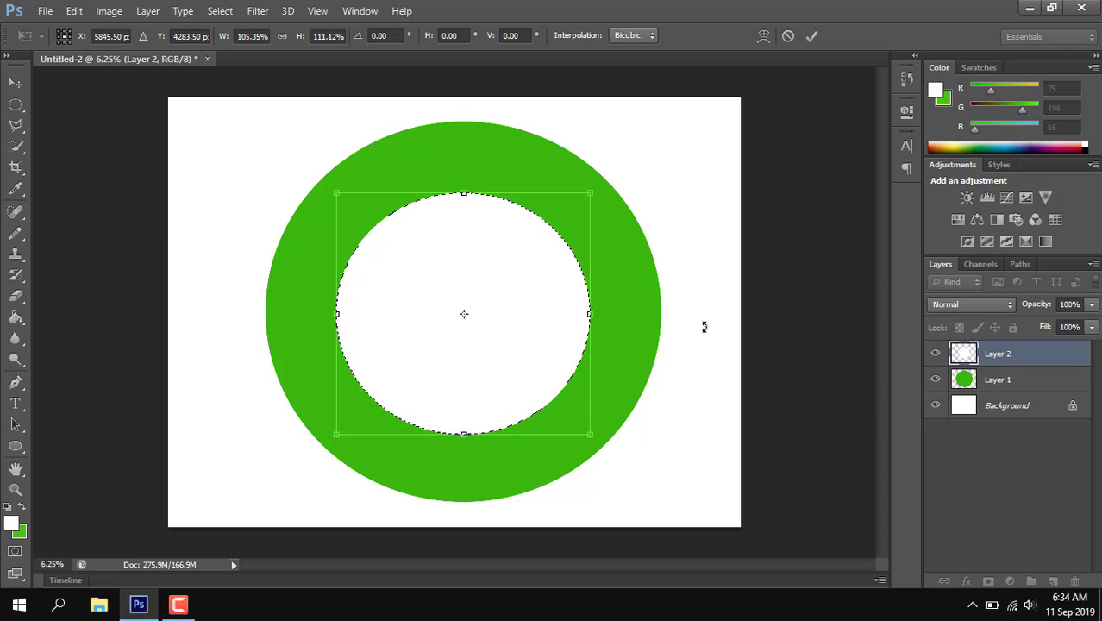
key(g)
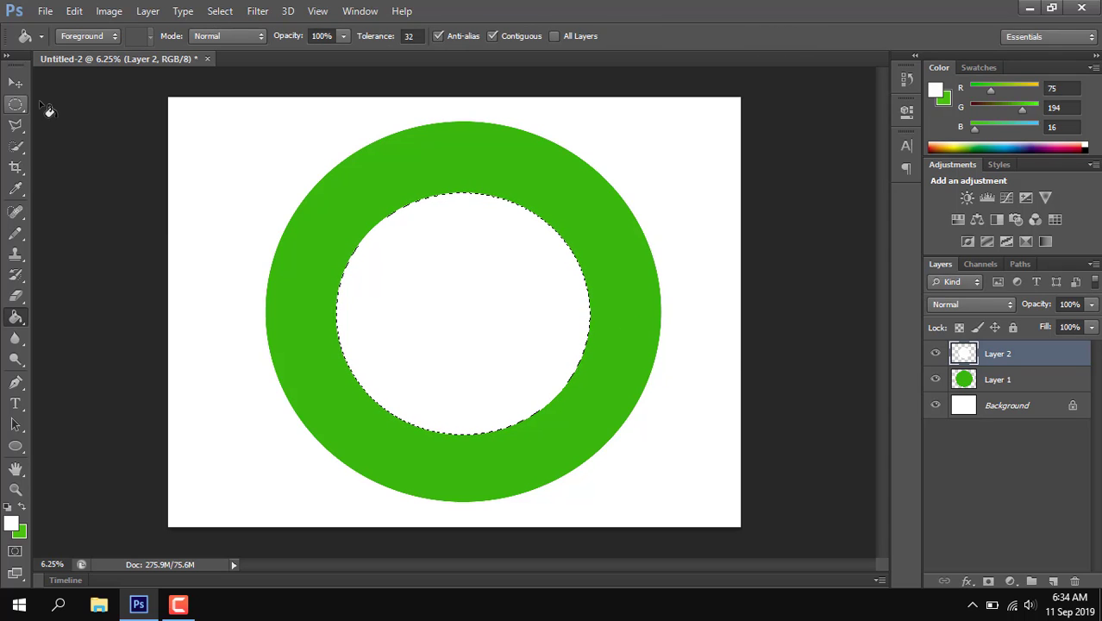
key(v)
click(16, 105)
click(177, 177)
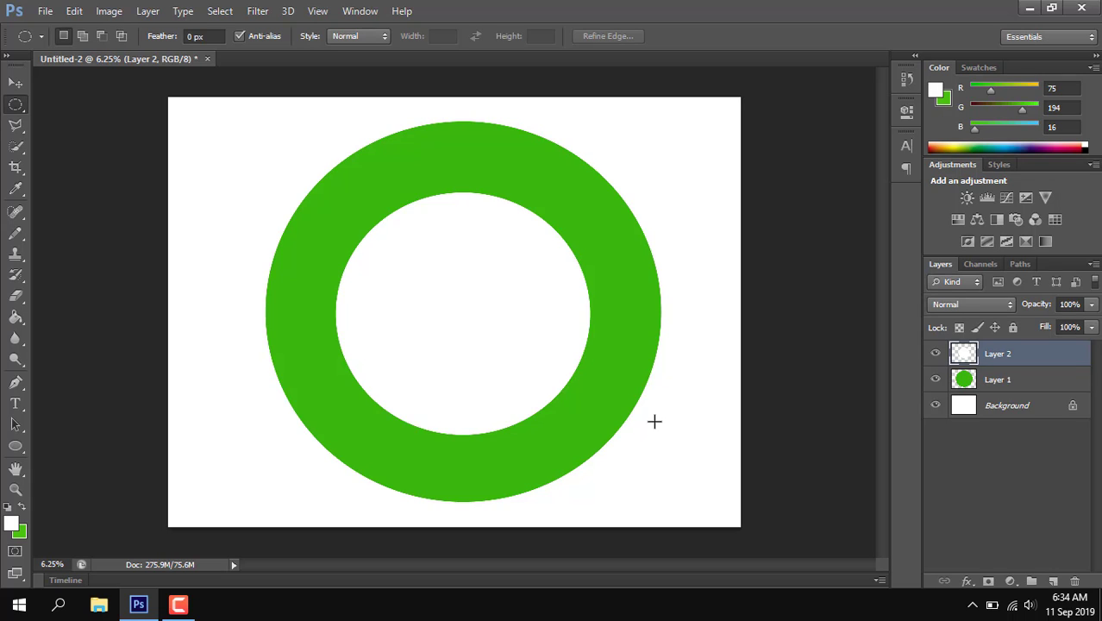
Step: Transform Layer 1 and Layer 2 together to about 109% width and 107% height, keeping the ring centred on the canvas
shift+click(1017, 383)
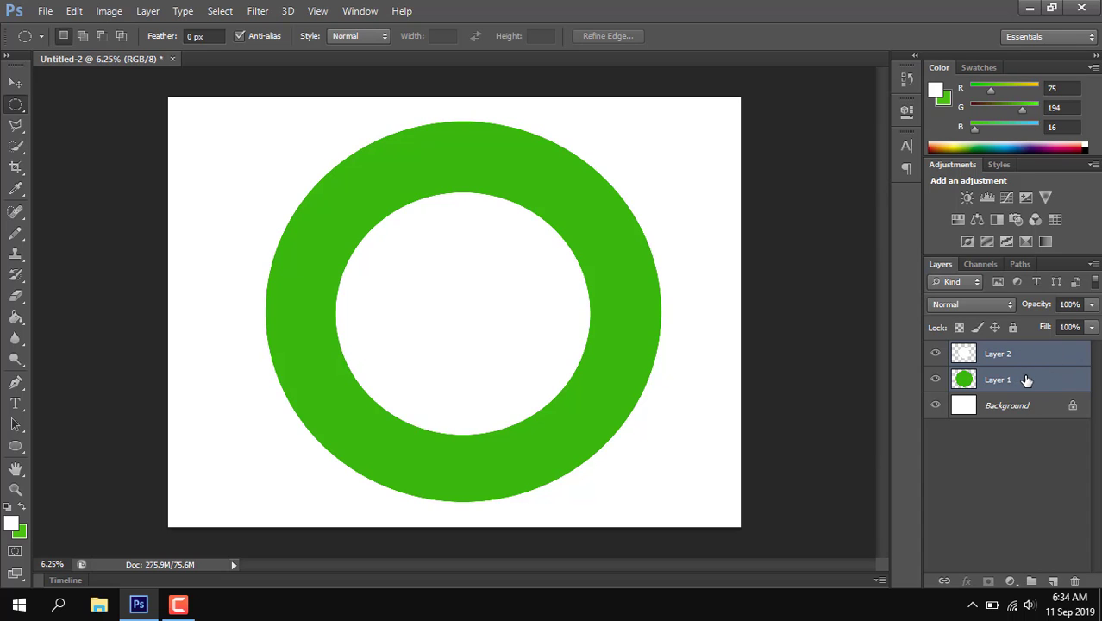
key(ctrl+t)
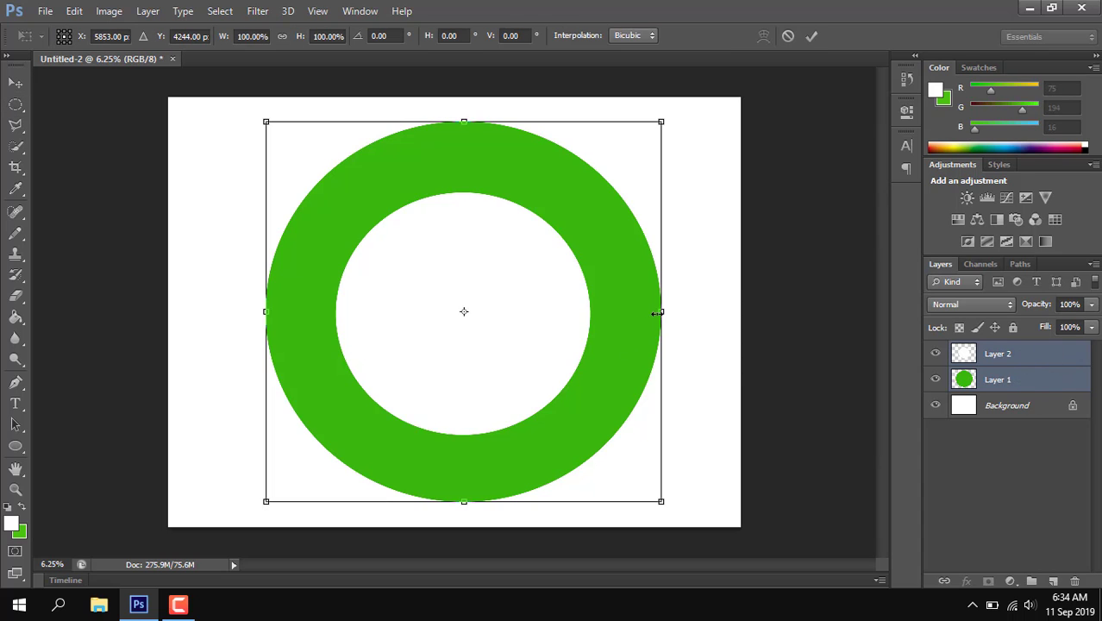
drag(661, 121, 687, 106)
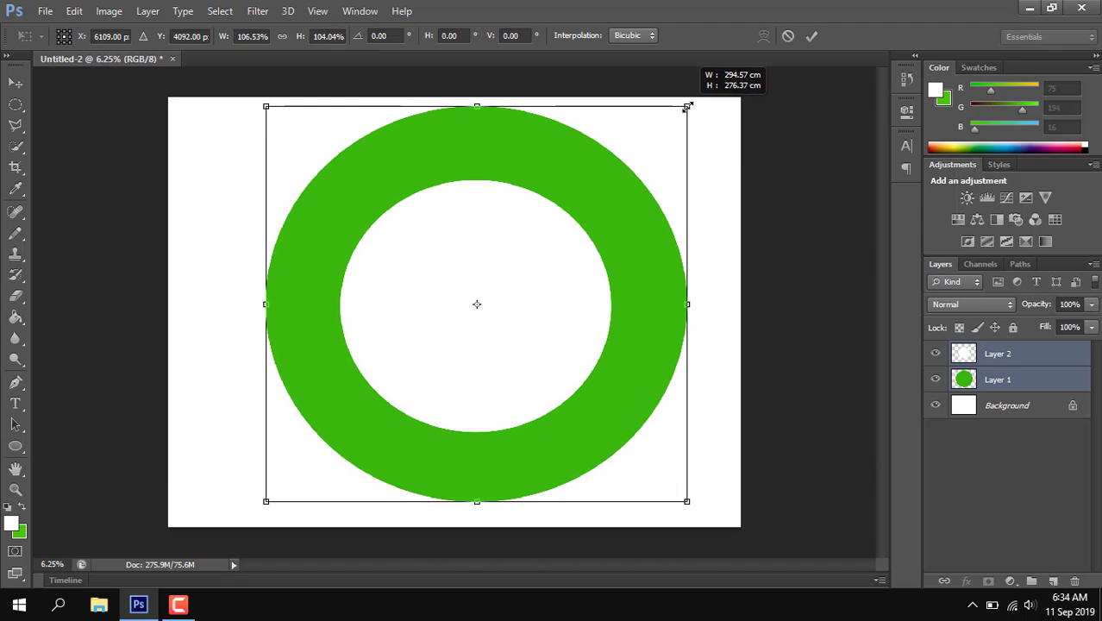
drag(569, 198, 545, 215)
drag(660, 119, 682, 109)
drag(567, 196, 567, 199)
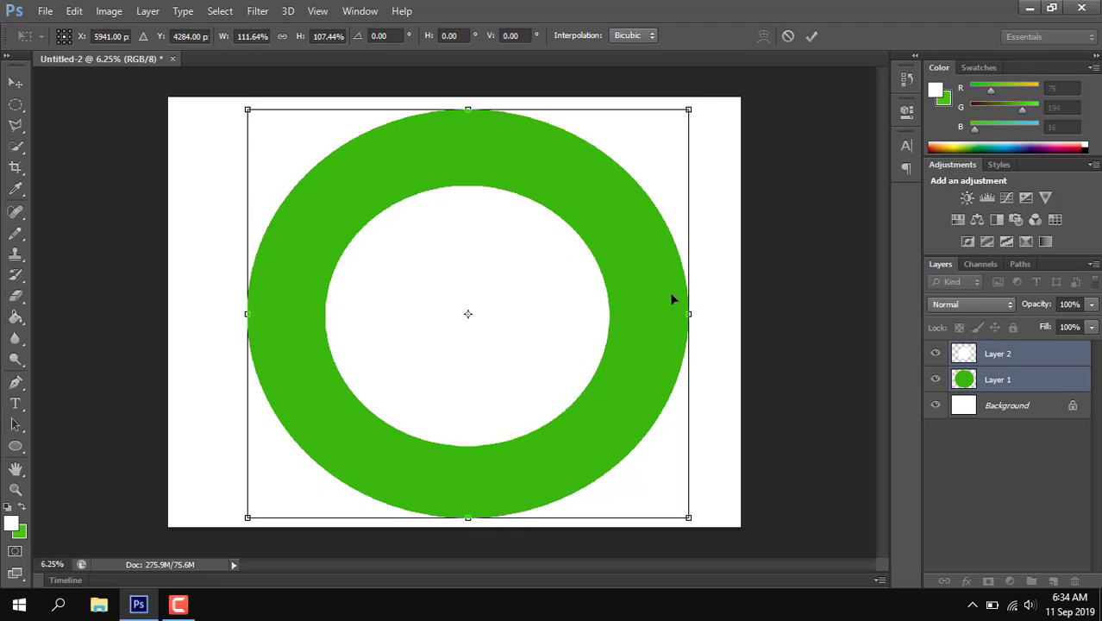
drag(690, 312, 625, 290)
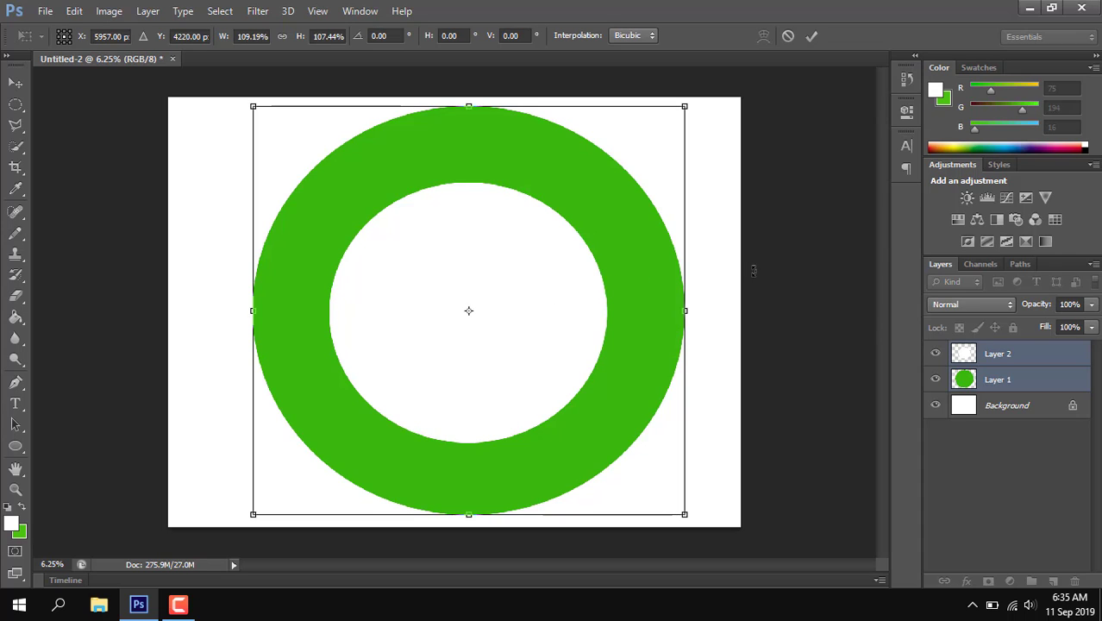
key(m)
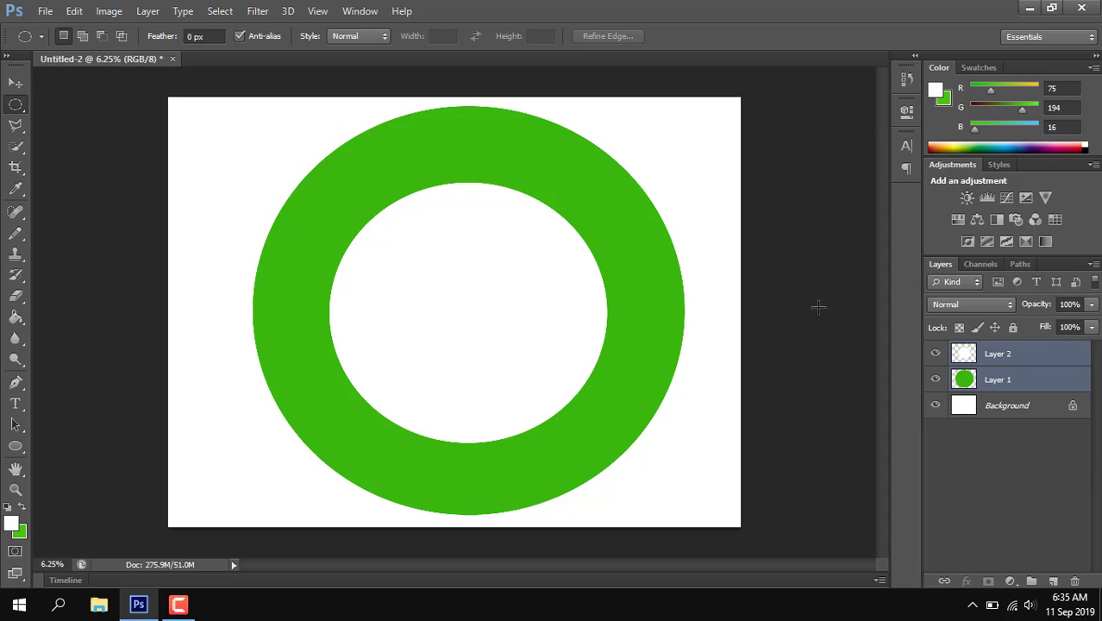
Step: Make Layer 1 the only selected layer and set the Ellipse tool to draw in Path mode
click(995, 392)
click(994, 363)
click(990, 384)
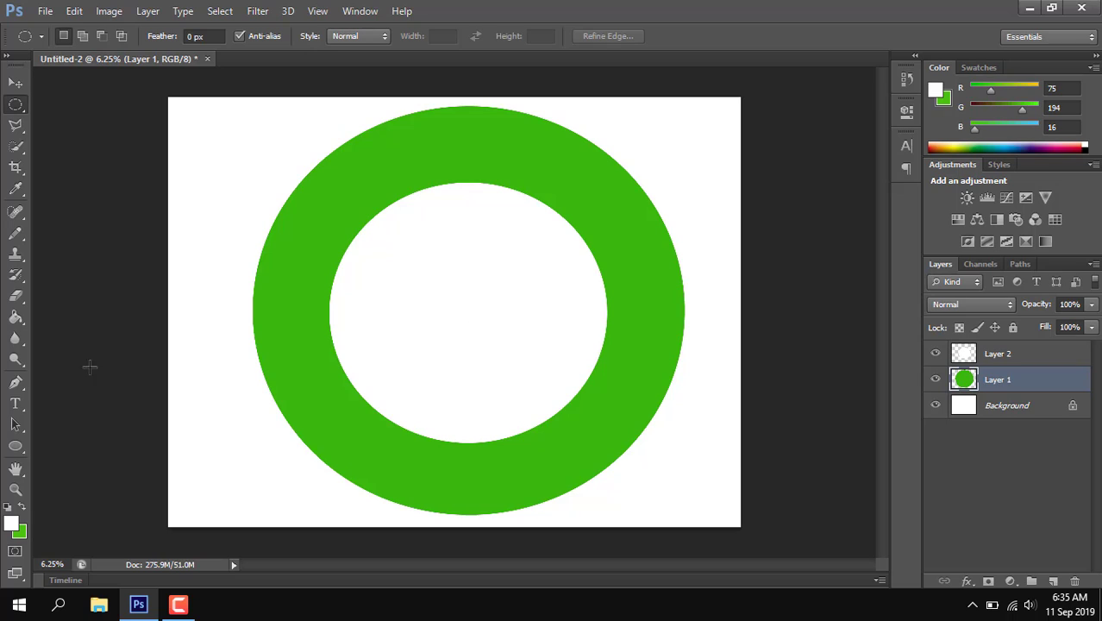
click(25, 448)
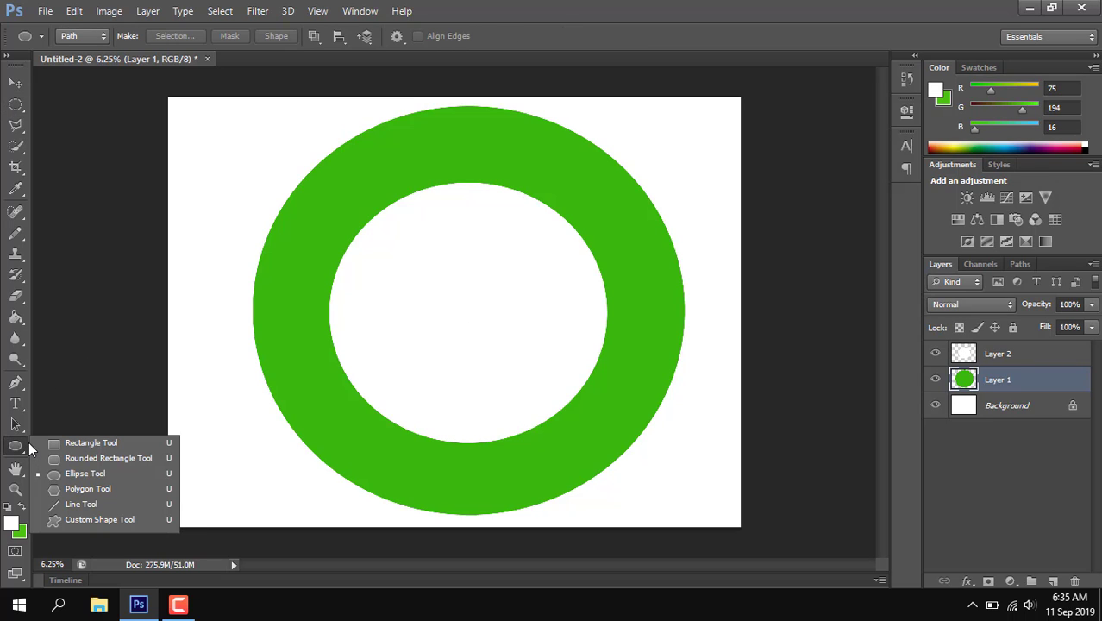
click(91, 473)
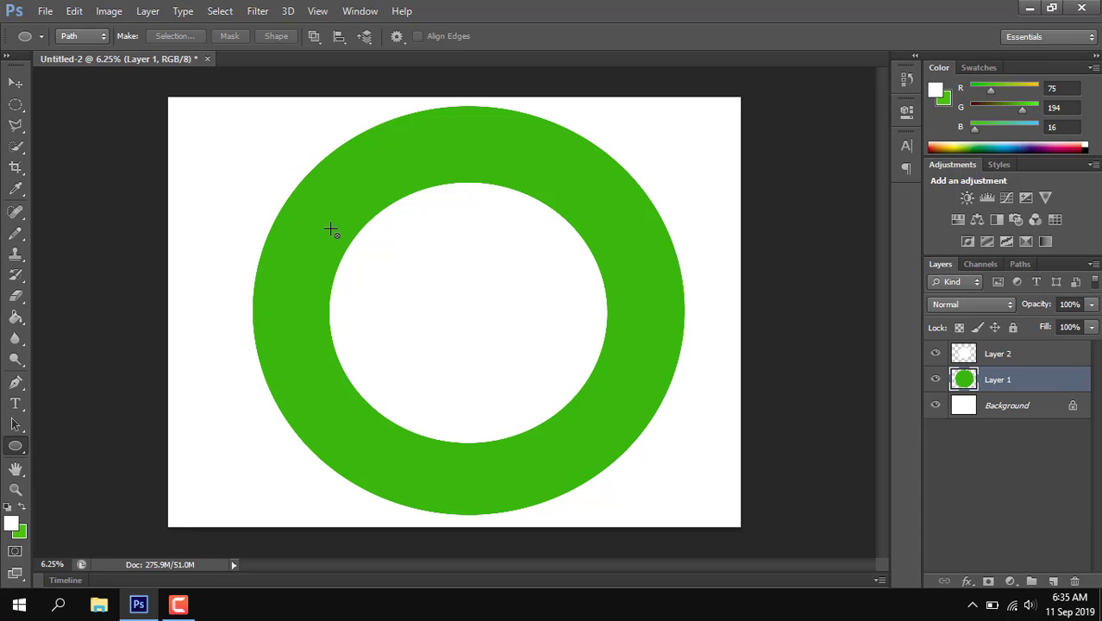
click(96, 36)
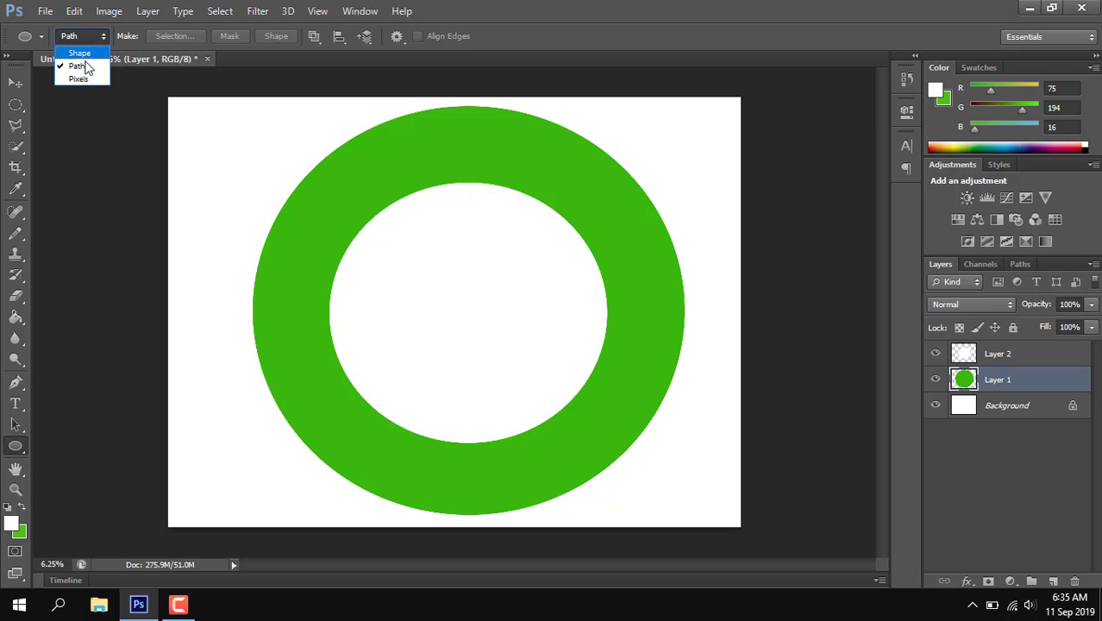
click(98, 68)
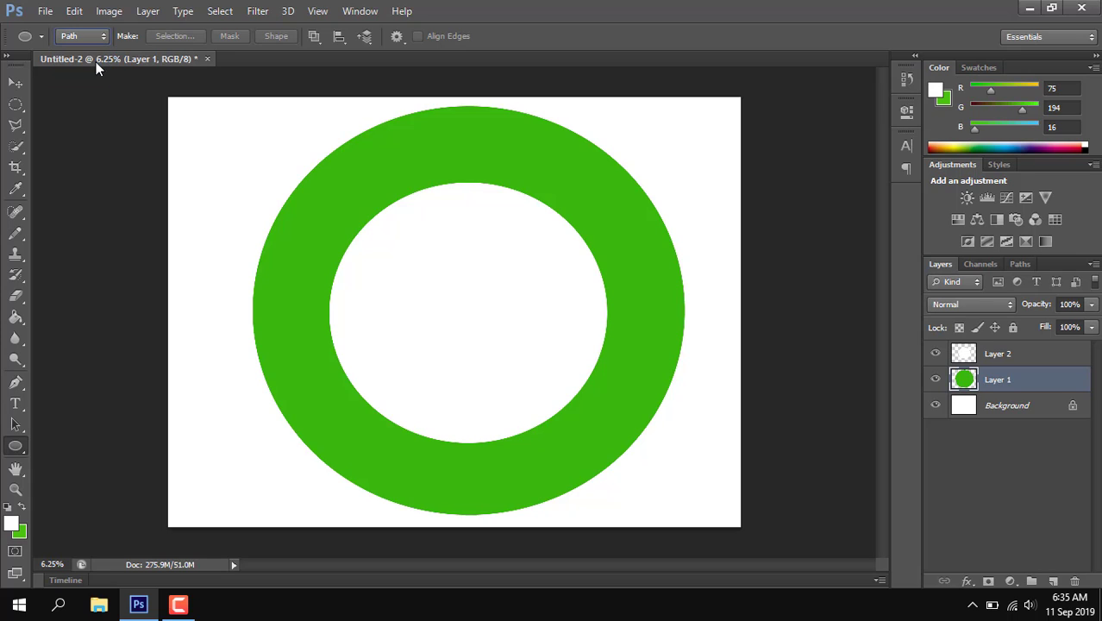
click(1018, 265)
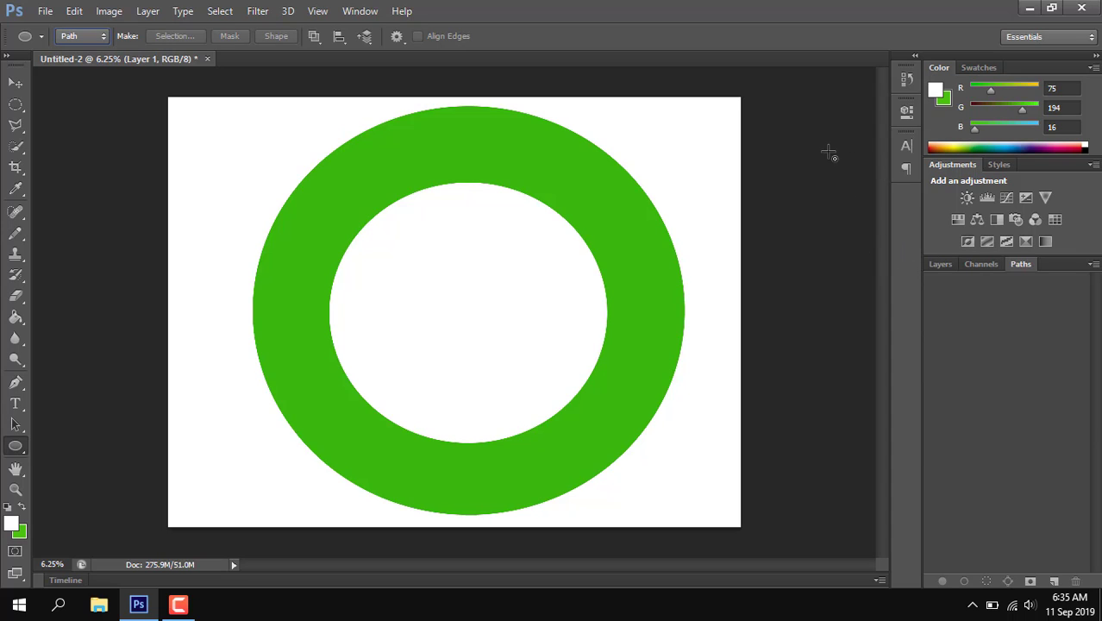
click(939, 263)
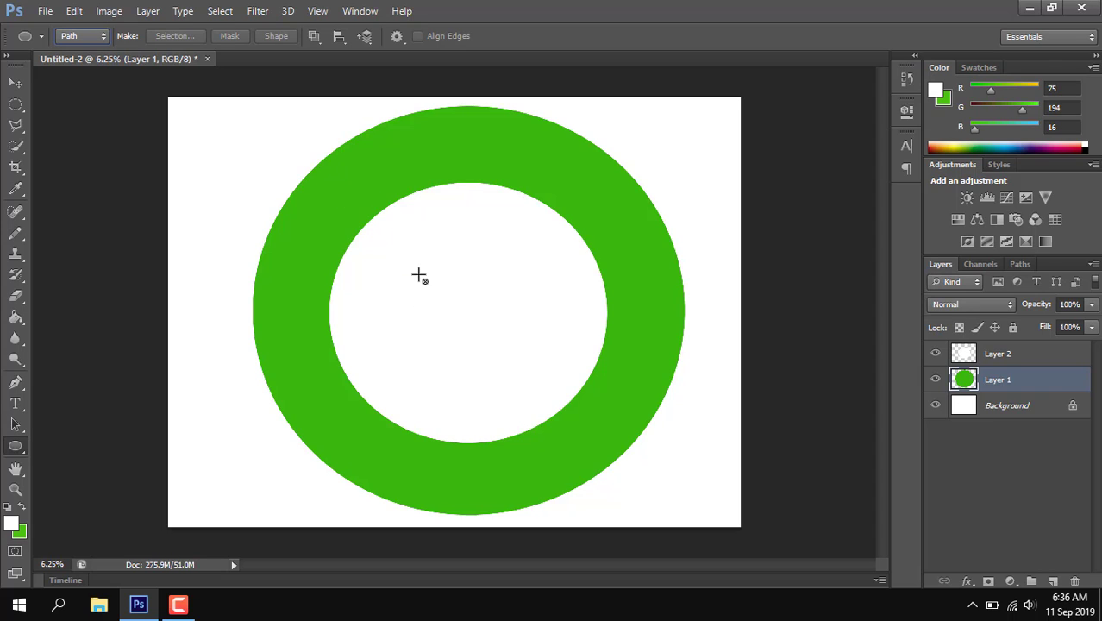
drag(417, 272, 520, 368)
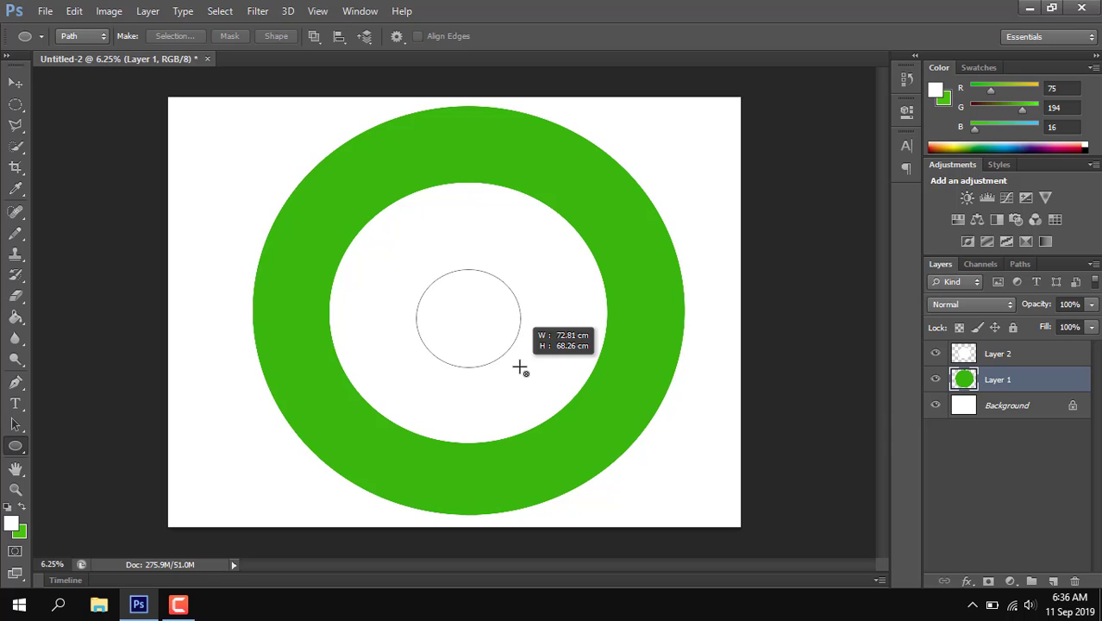
key(shift)
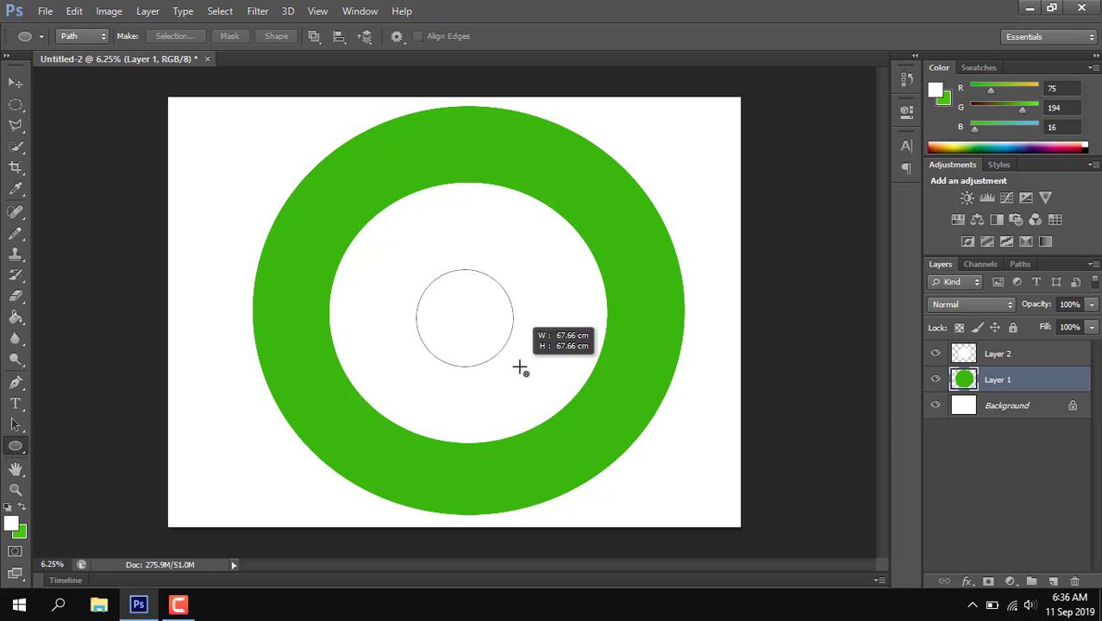
drag(520, 368, 843, 549)
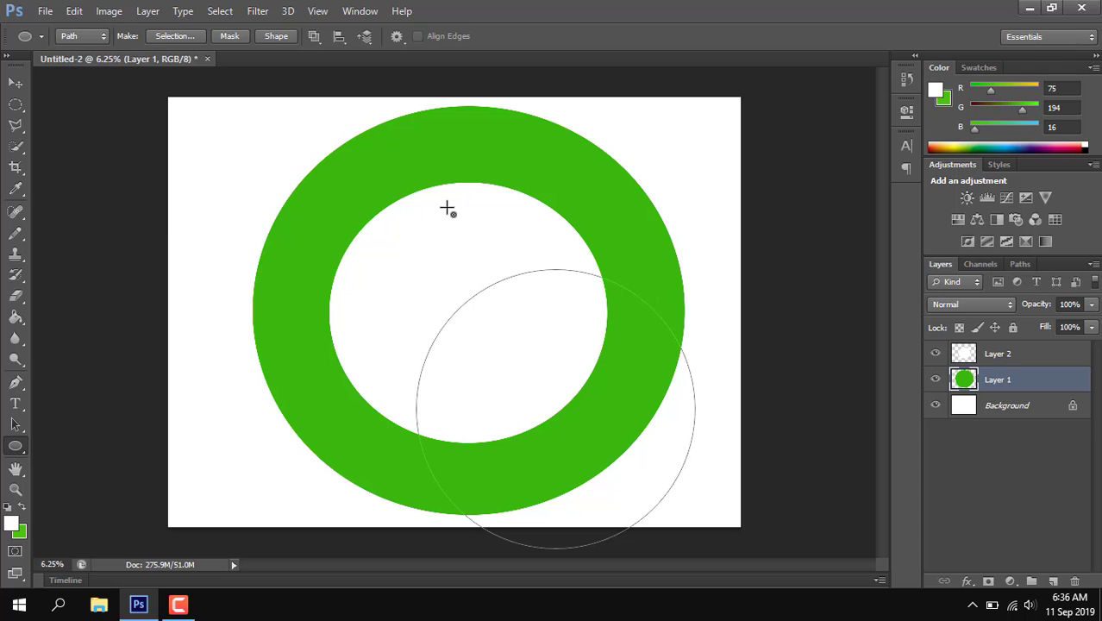
key(ctrl+z)
Step: Draw an elliptical path over the ring and transform it to about 117% width and 106% height, centred within the green band
drag(347, 164, 655, 485)
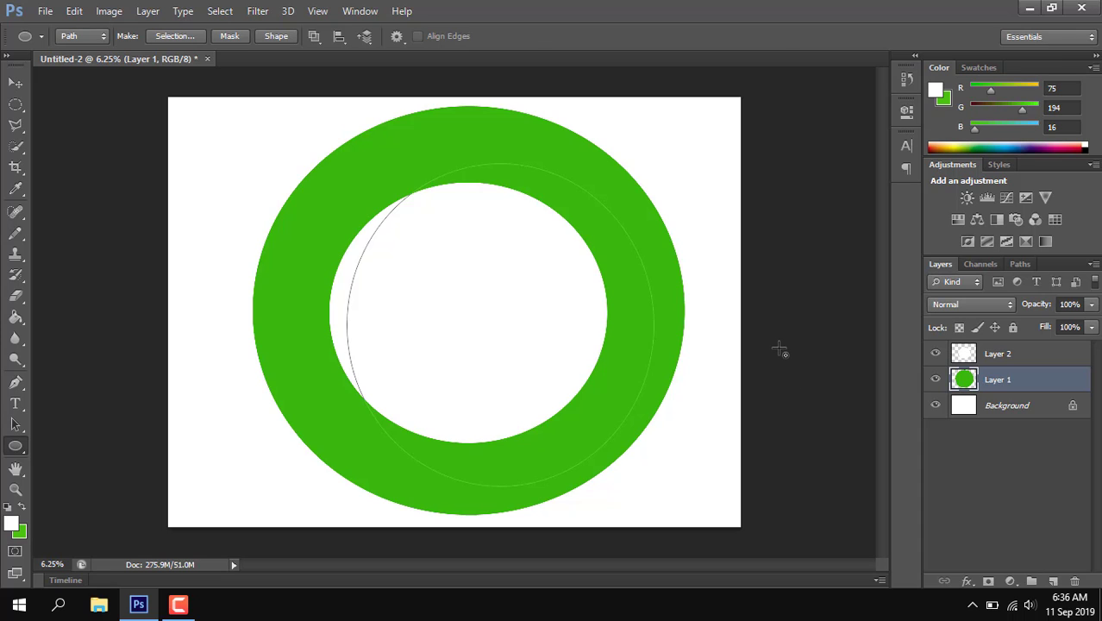
key(ctrl+t)
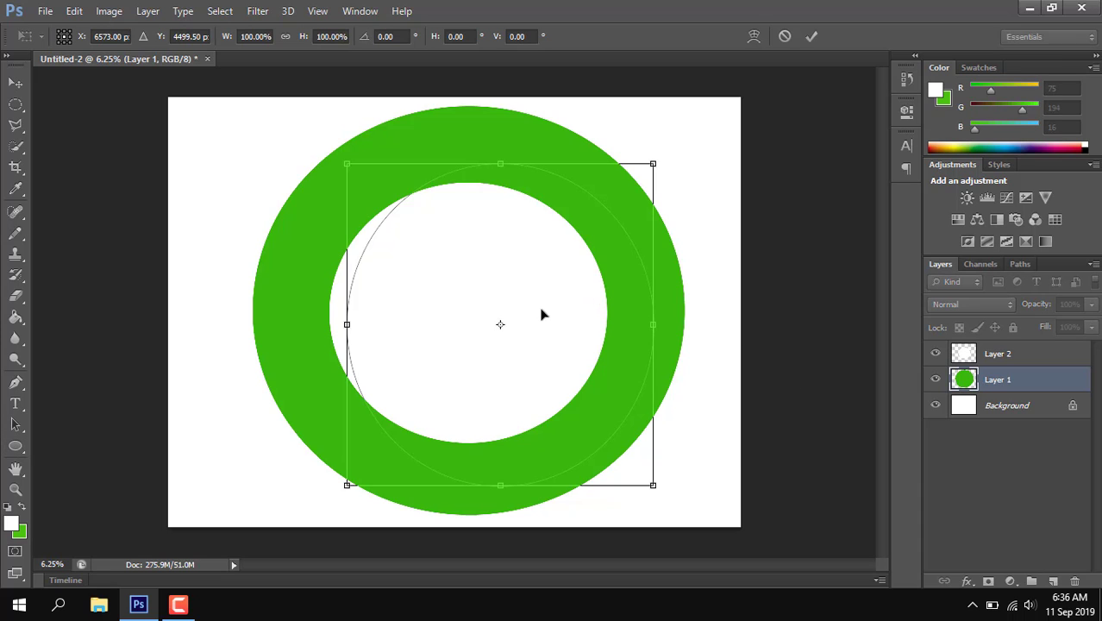
drag(541, 312, 494, 293)
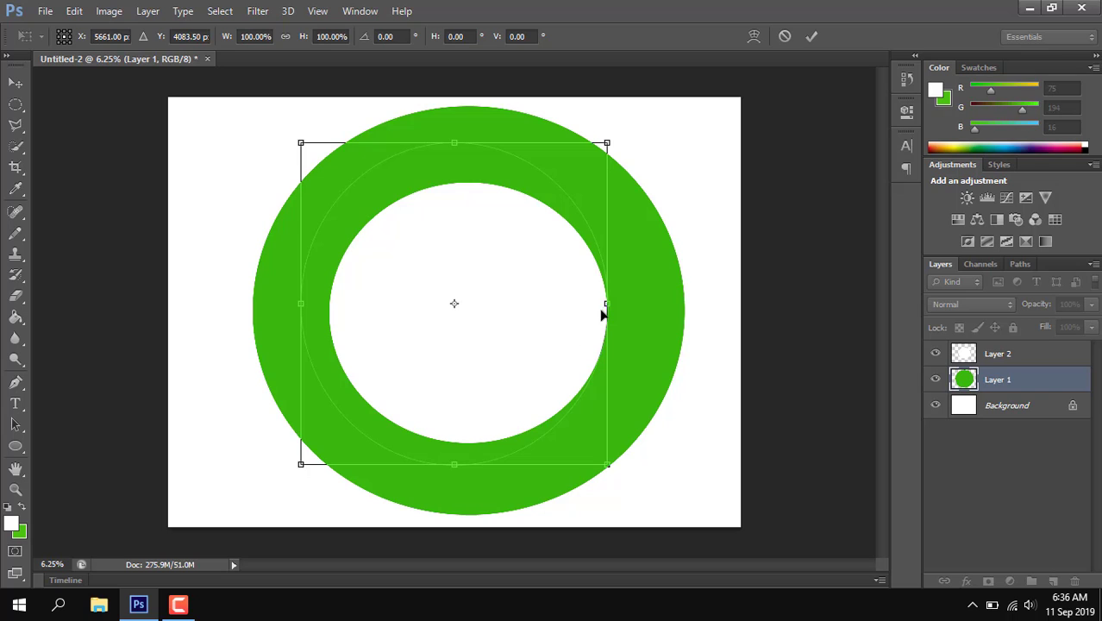
drag(606, 303, 644, 311)
drag(471, 304, 473, 312)
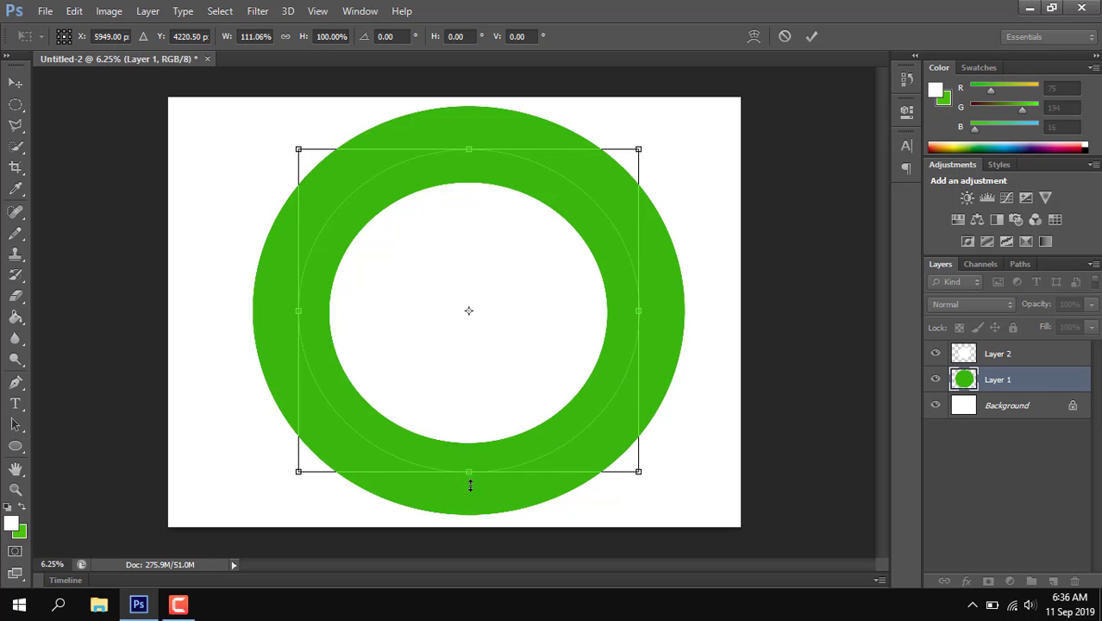
drag(470, 485, 470, 499)
drag(637, 319, 651, 318)
drag(294, 319, 288, 318)
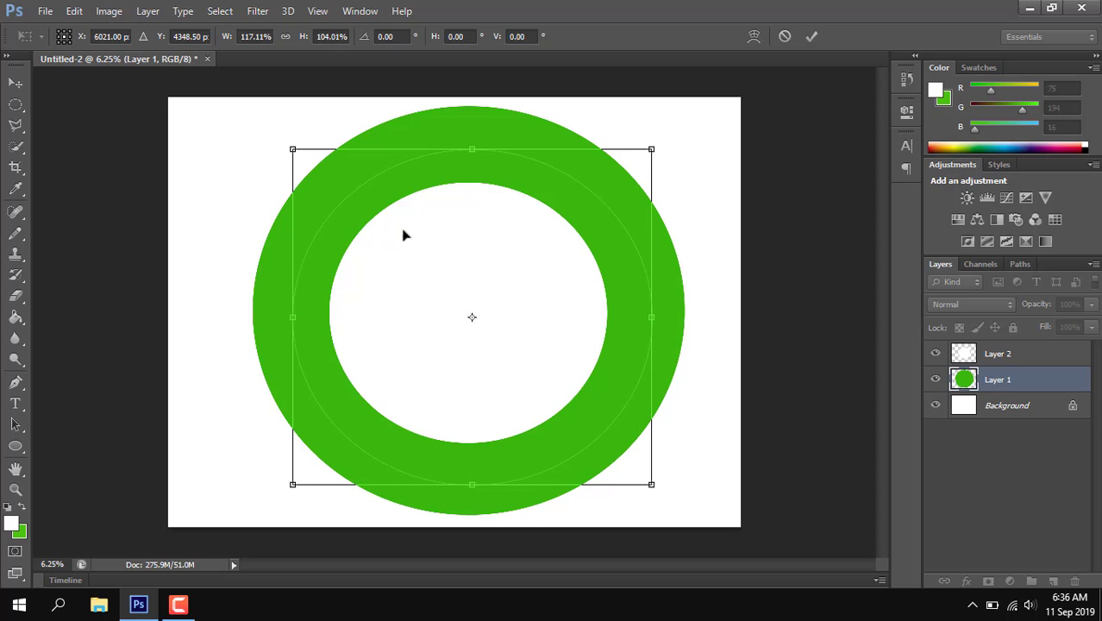
drag(467, 149, 467, 143)
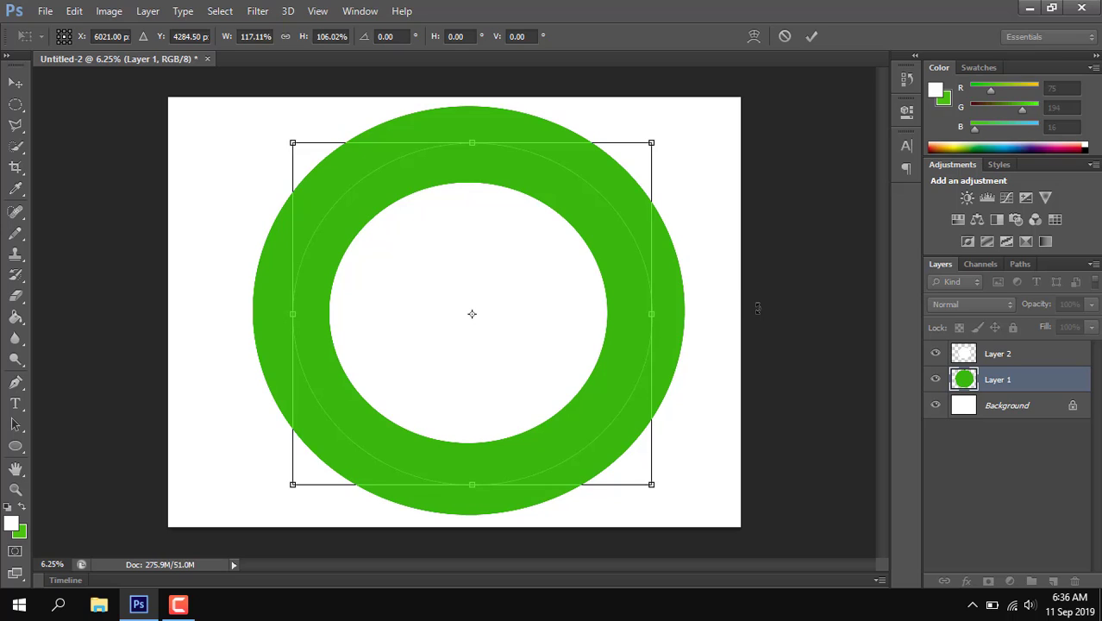
key(u)
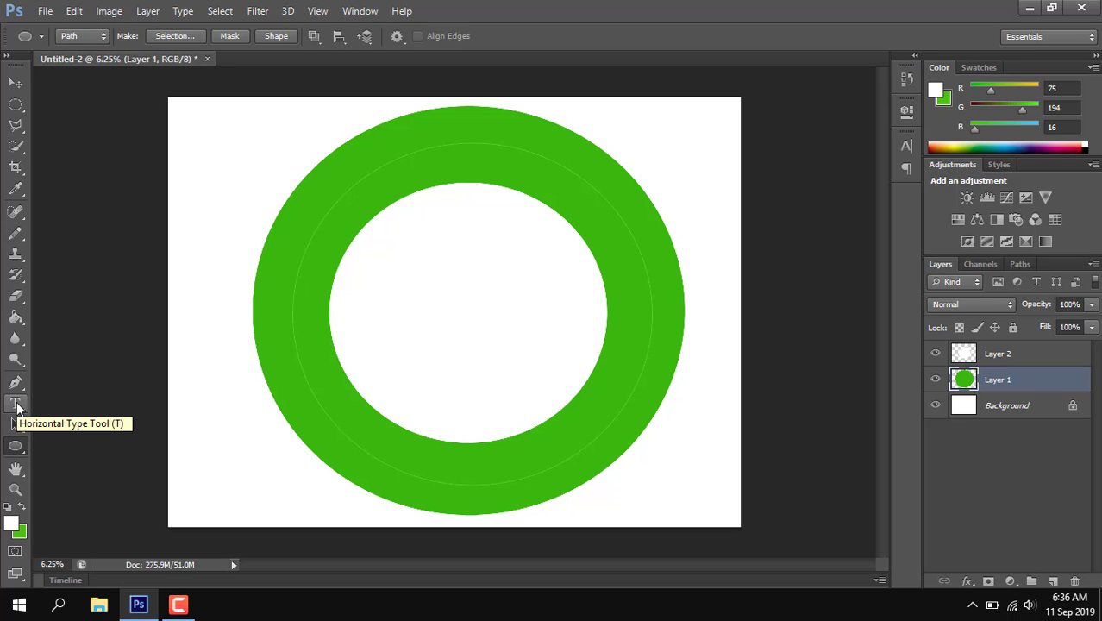
Step: Add white horizontal Tahoma Regular text at 950 pt reading URDANETA CITY UNIVERSITY, centred along the upper part of the elliptical path
click(16, 404)
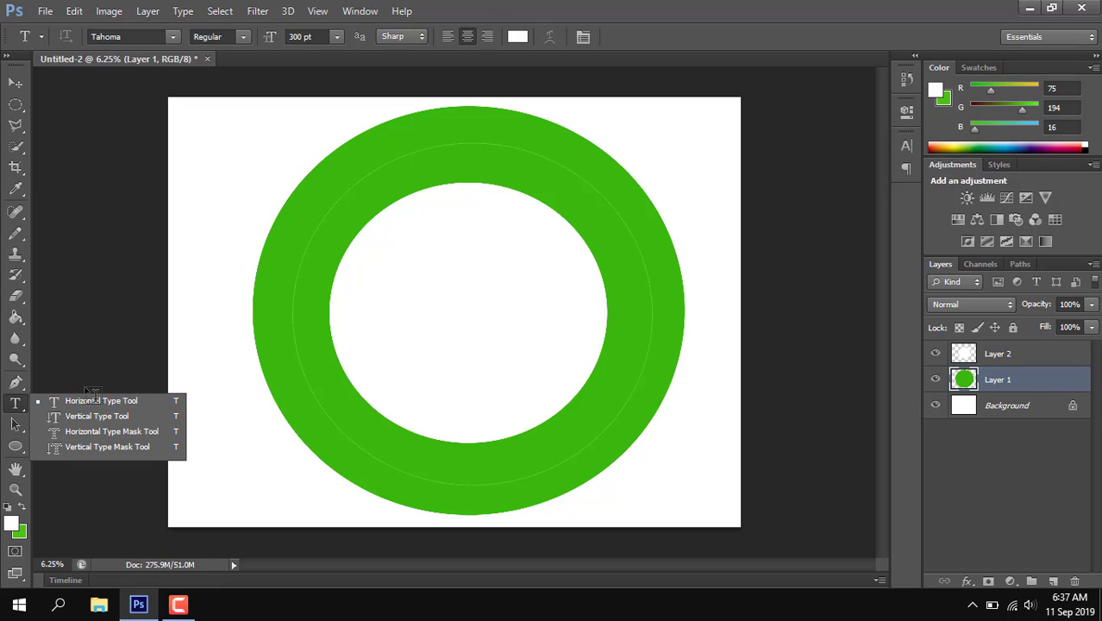
click(80, 400)
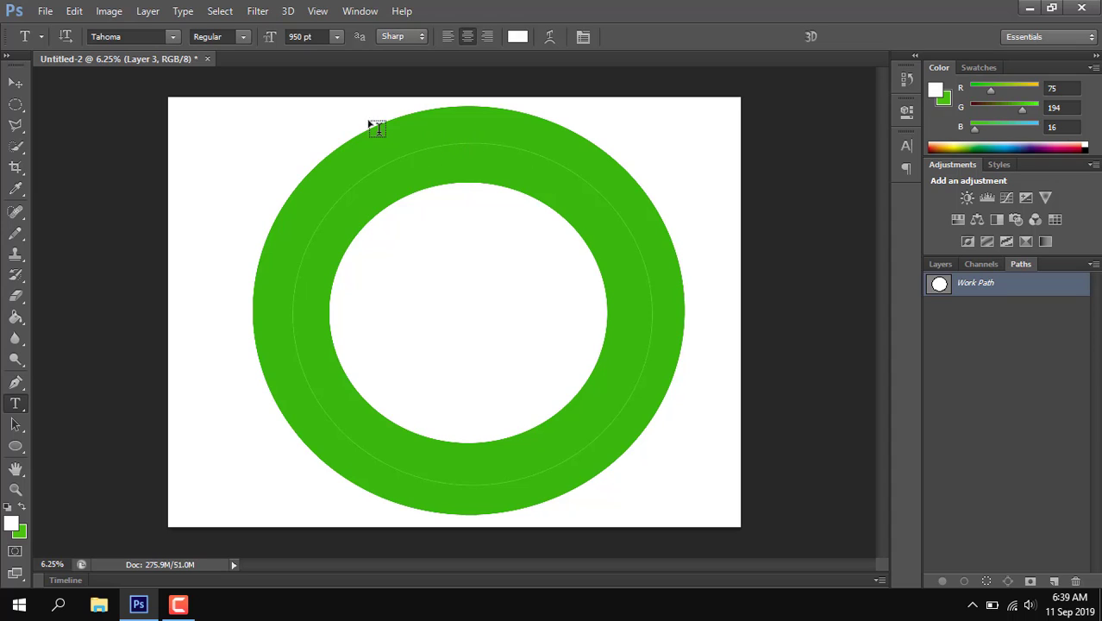
click(472, 144)
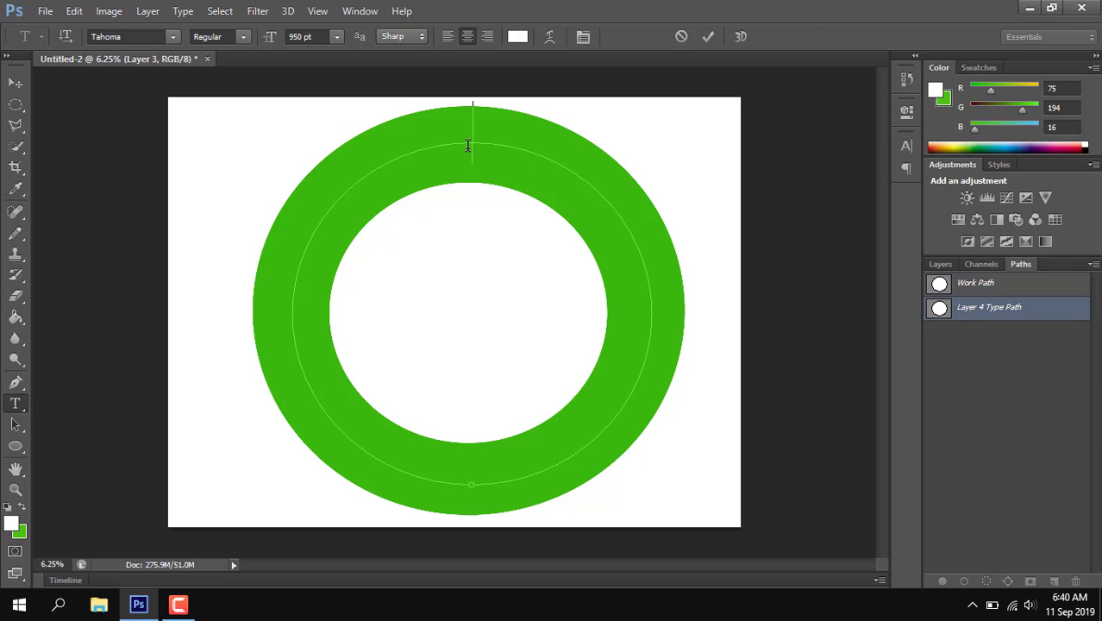
text(URDAN)
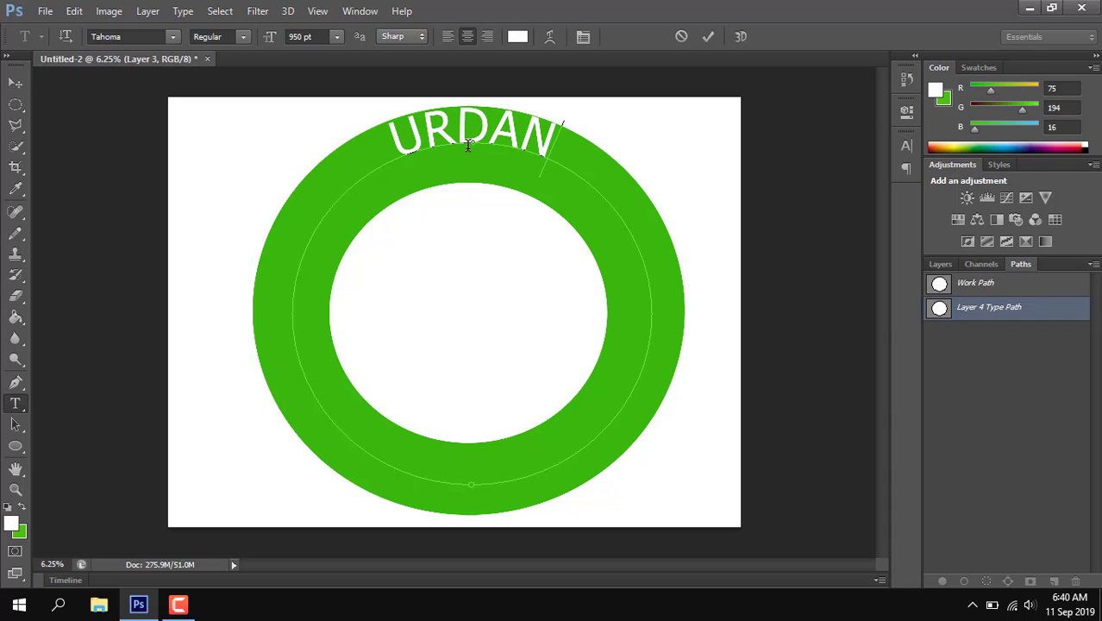
text(ETA)
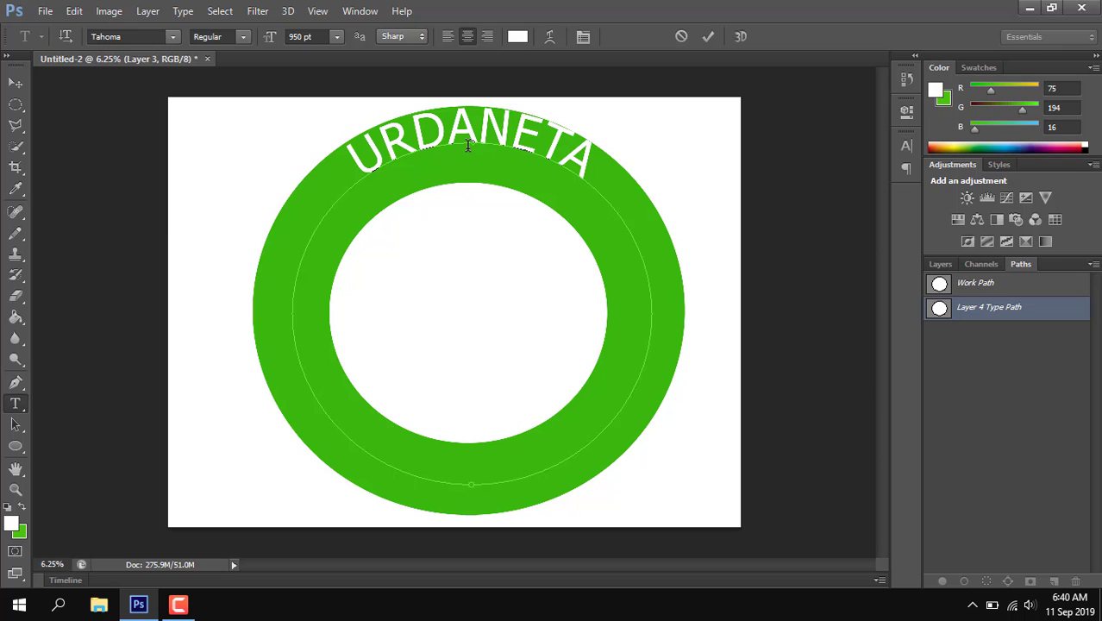
text( CITY U)
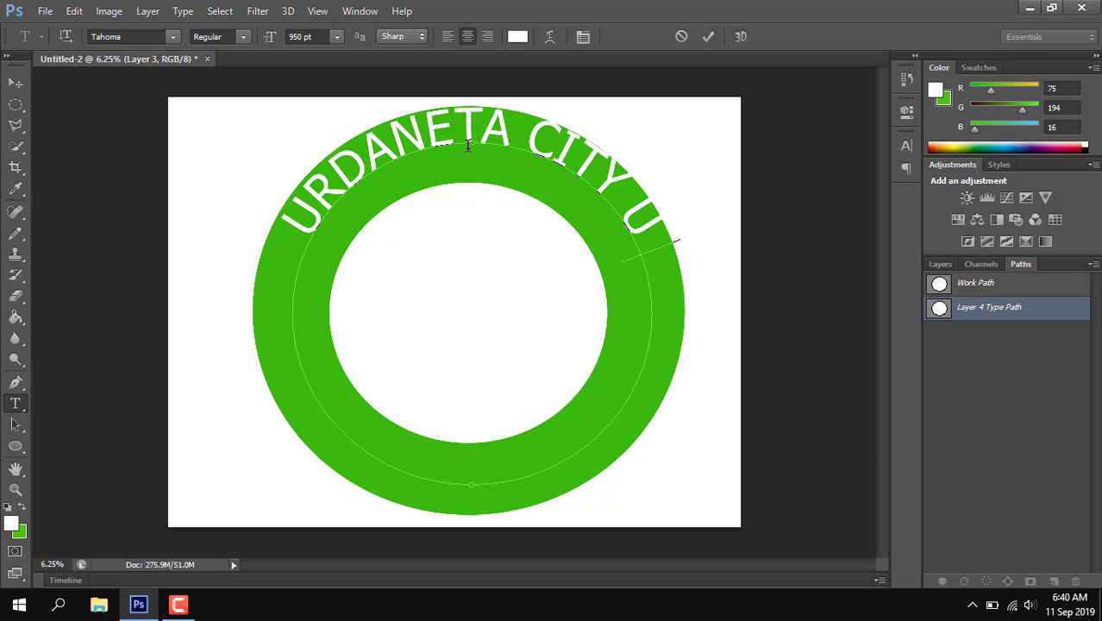
text(NIVERSITY)
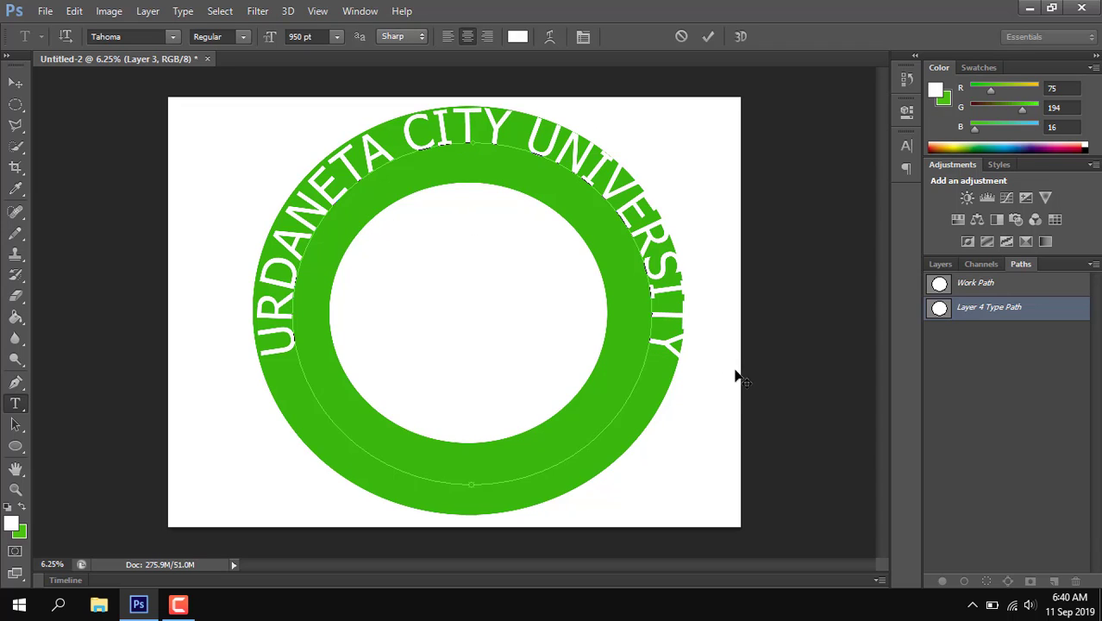
click(15, 82)
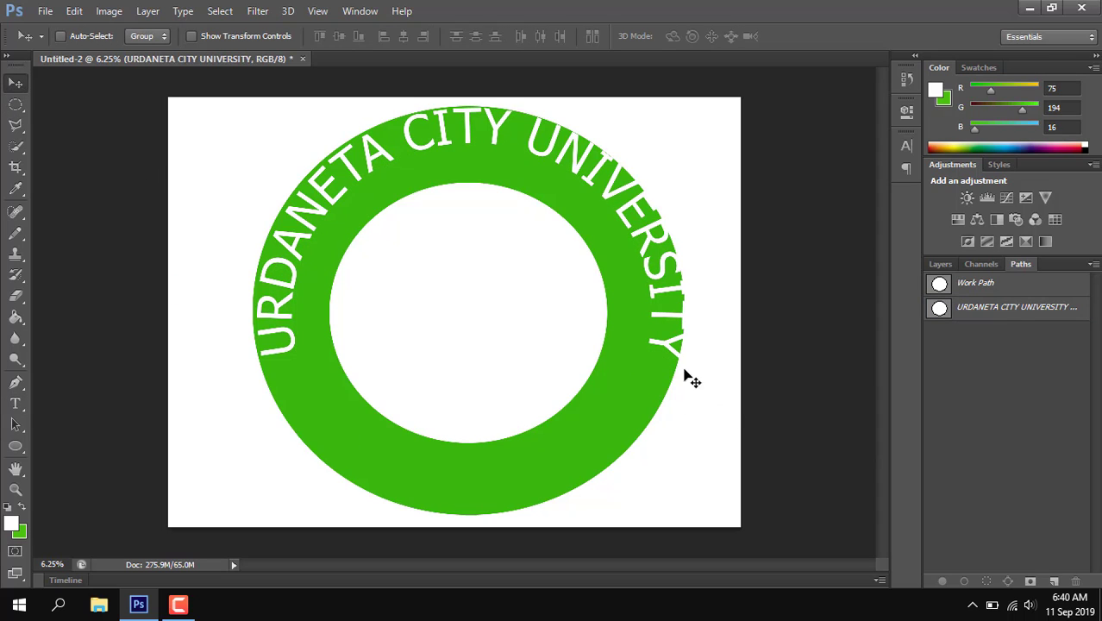
Step: Scale the URDANETA CITY UNIVERSITY text path to about 89% width and 88% height so the lettering sits within the green band
right_click(996, 287)
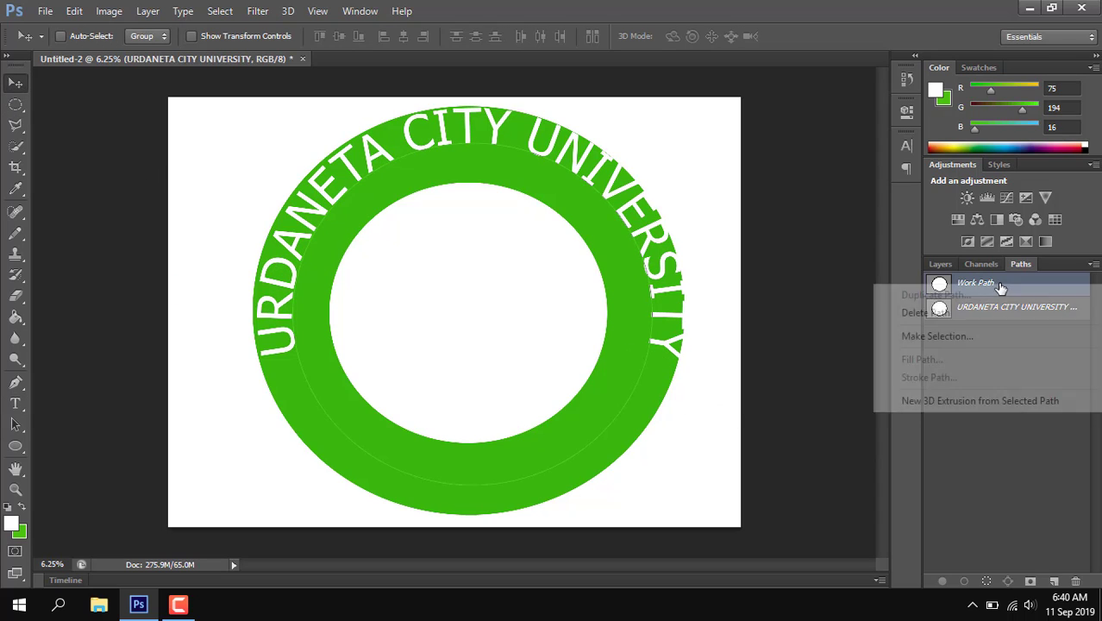
click(835, 296)
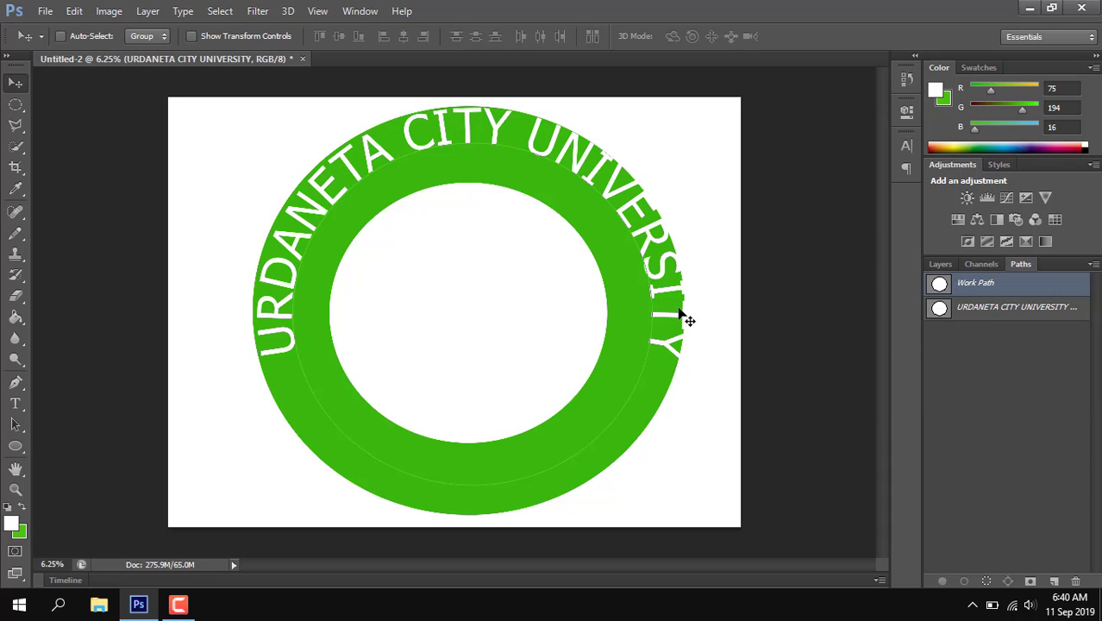
key(ctrl+t)
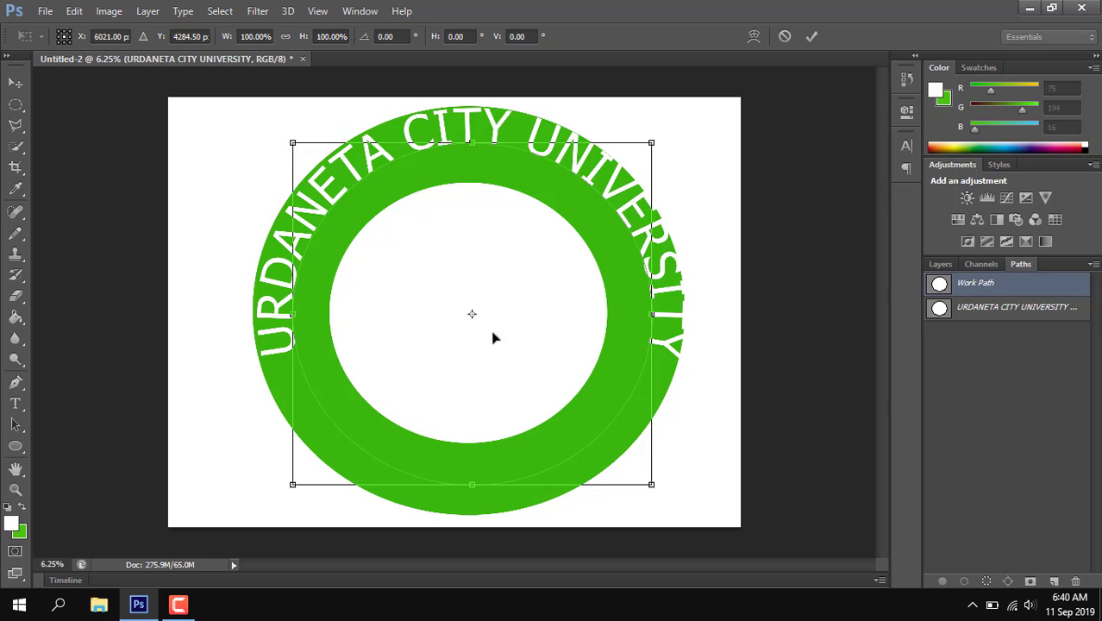
drag(303, 315, 307, 313)
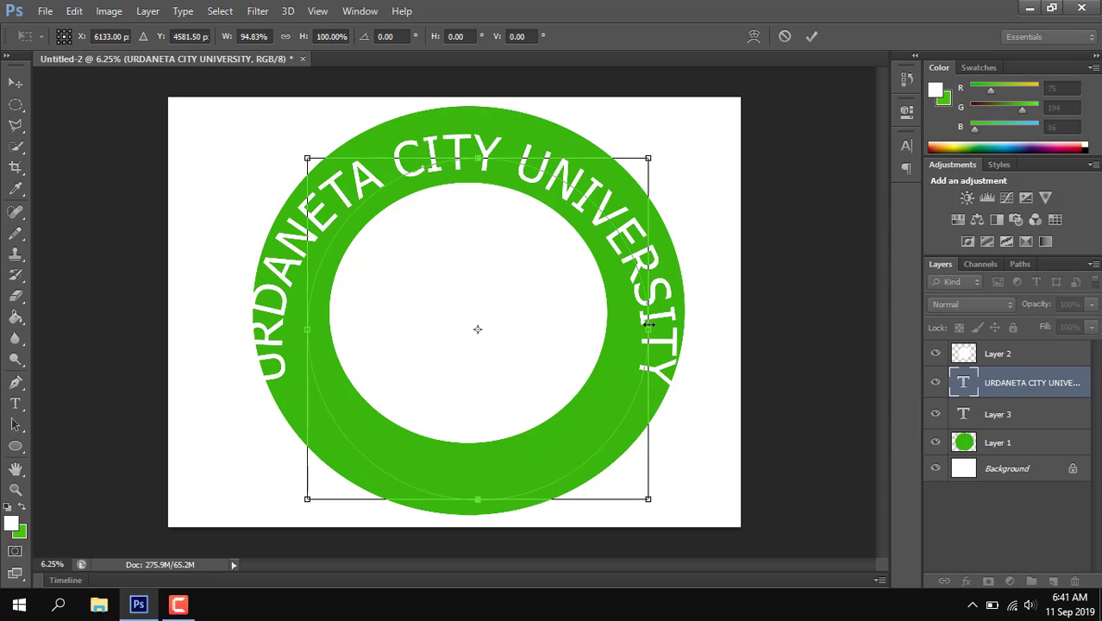
drag(646, 331, 627, 293)
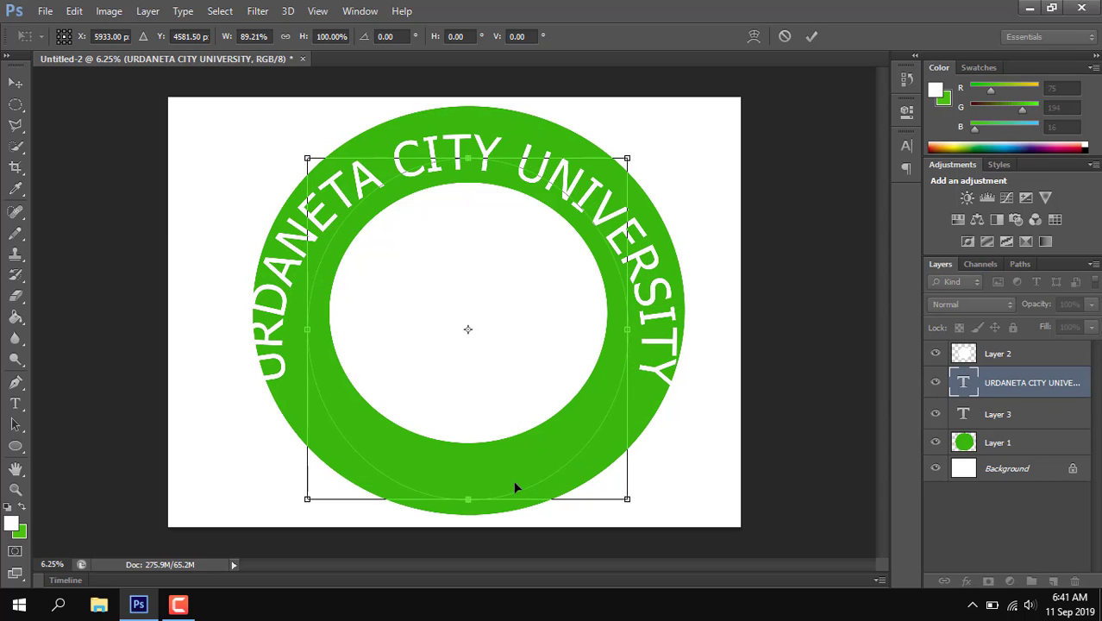
drag(468, 498, 468, 457)
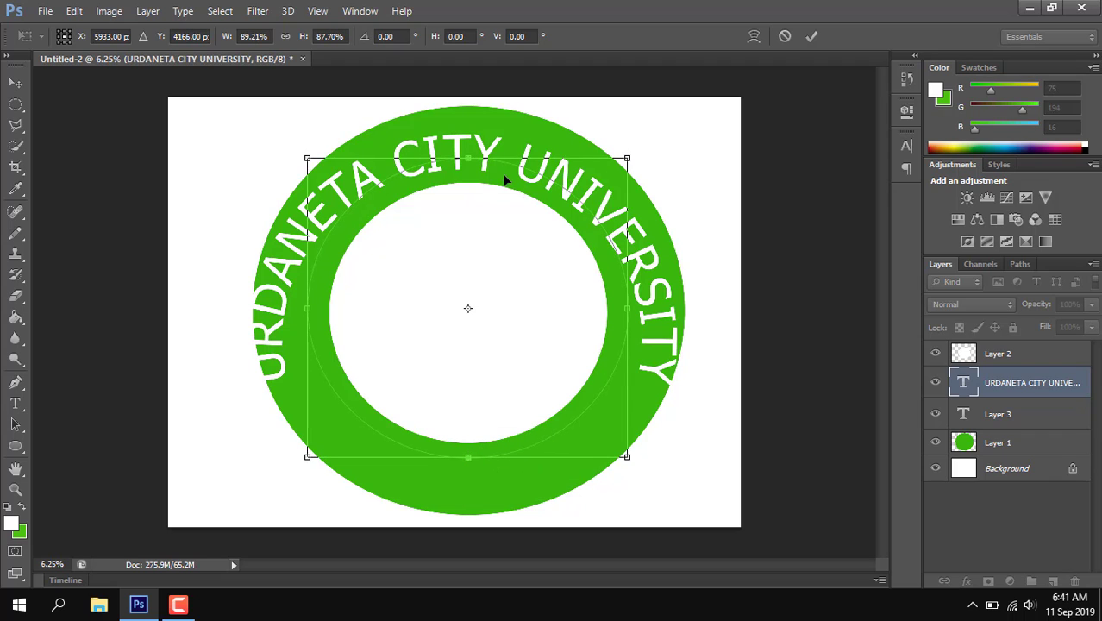
key(Return)
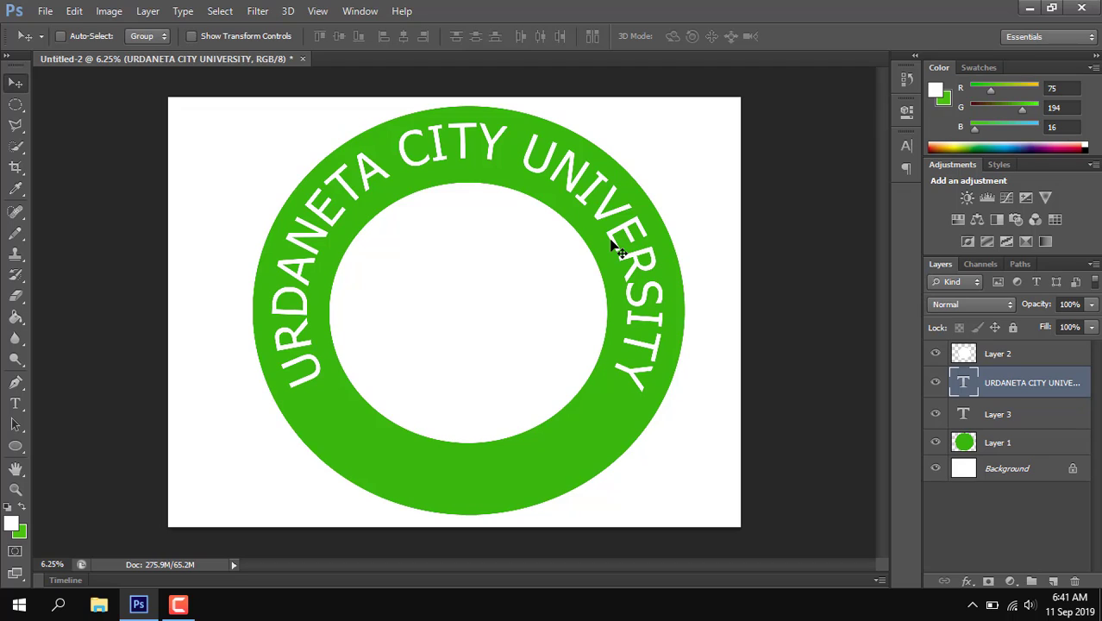
Step: Draw a new elliptical path with the Ellipse tool inside the white inner circle
click(16, 104)
click(23, 447)
right_click(23, 447)
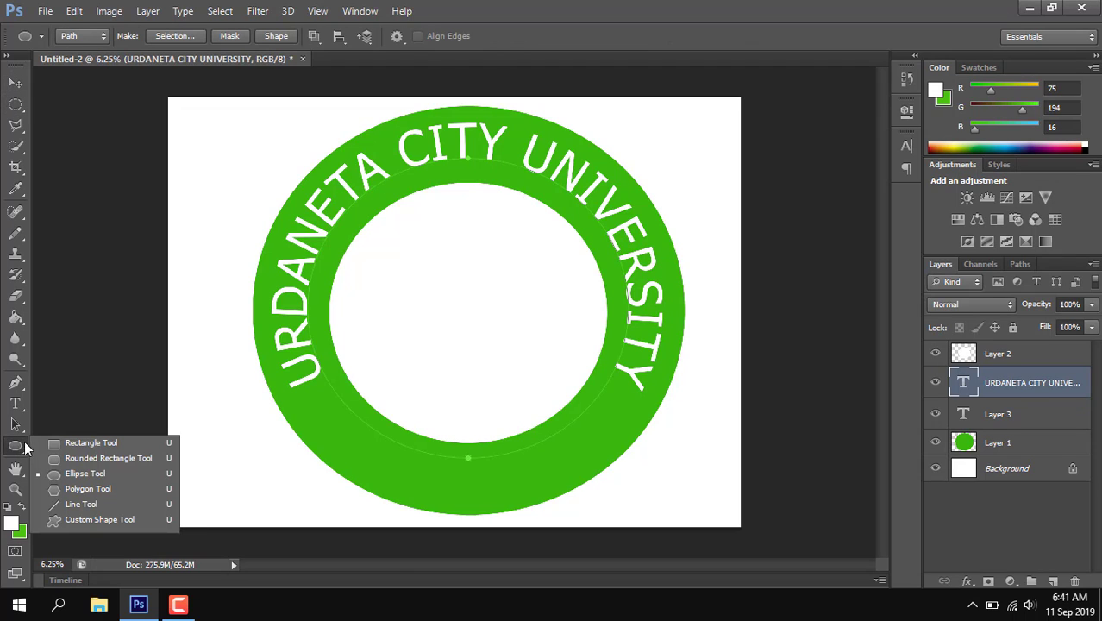
click(93, 476)
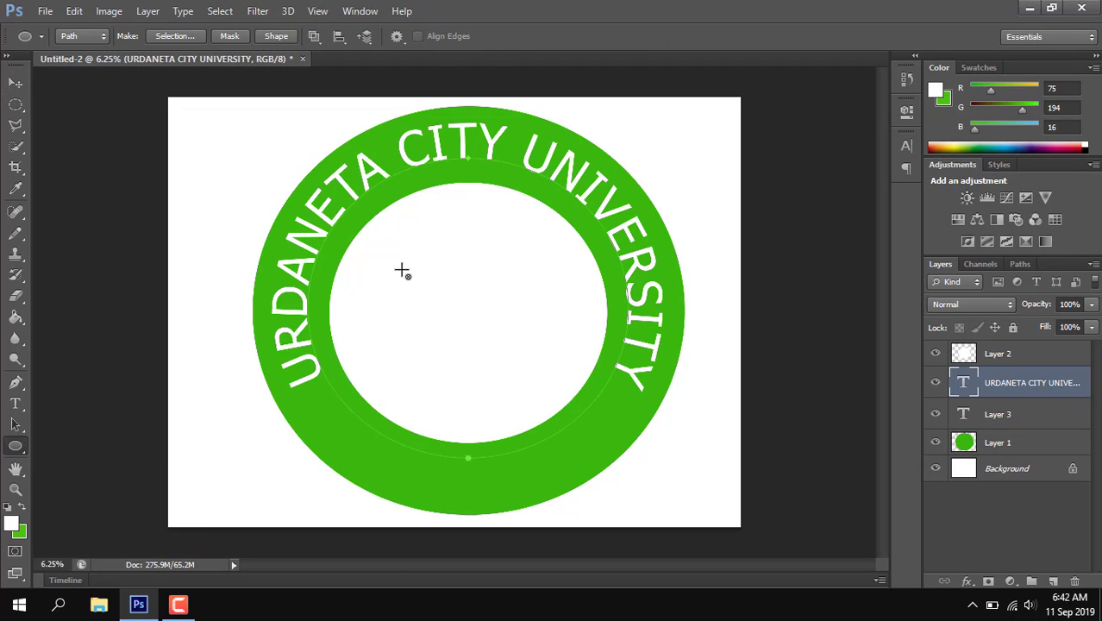
drag(393, 253, 569, 426)
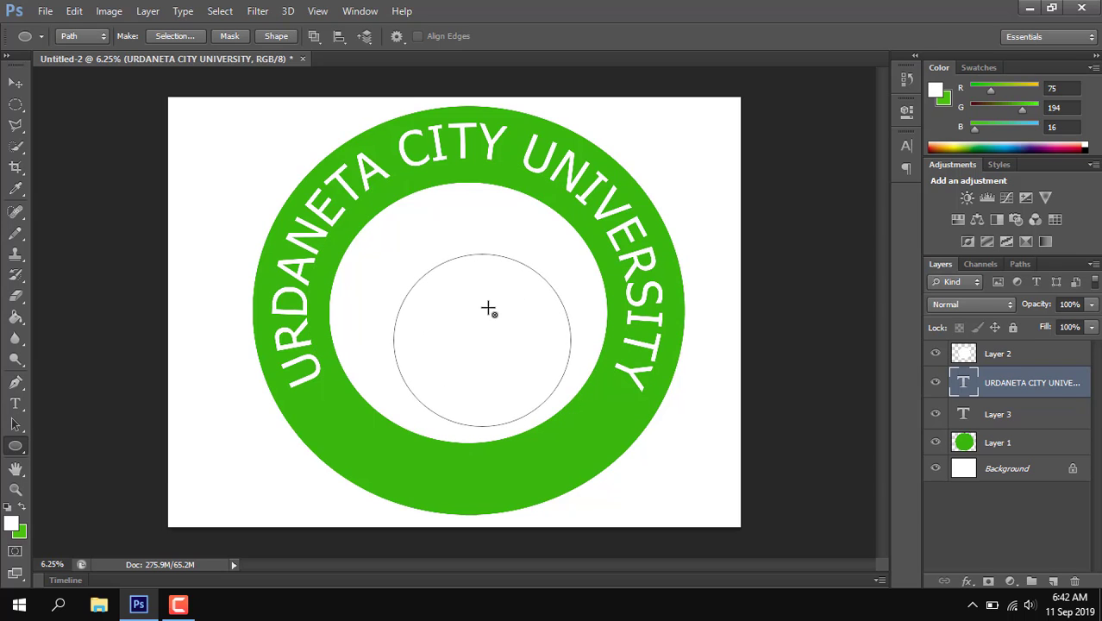
Step: Transform the inner elliptical path to about 132% width and 123% height, centred inside the white circle
key(ctrl+t)
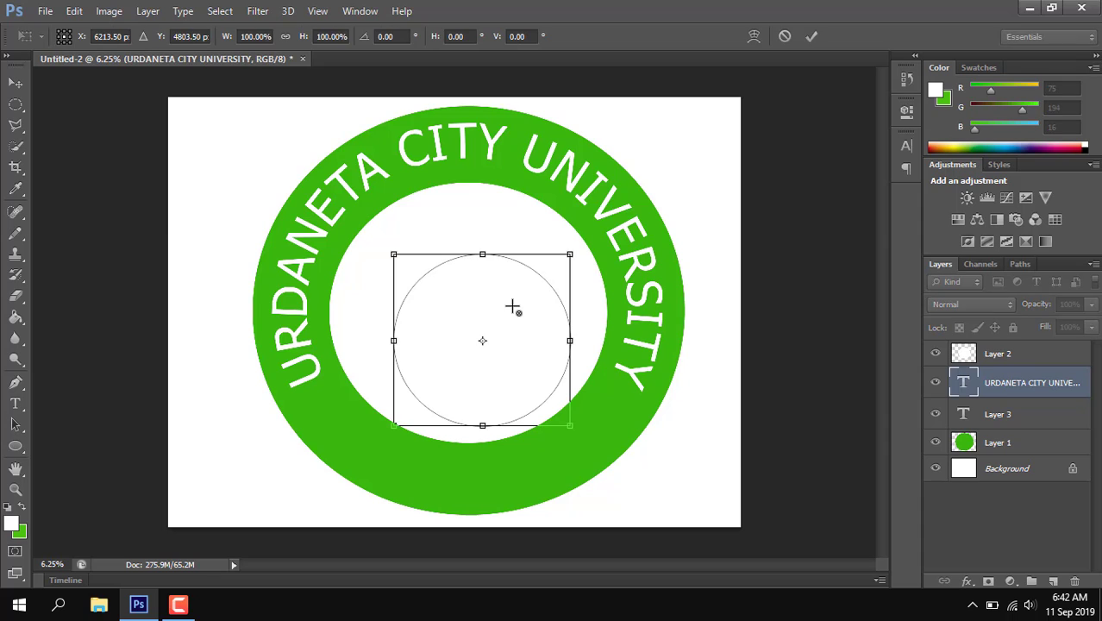
drag(493, 317, 464, 272)
drag(541, 380, 589, 421)
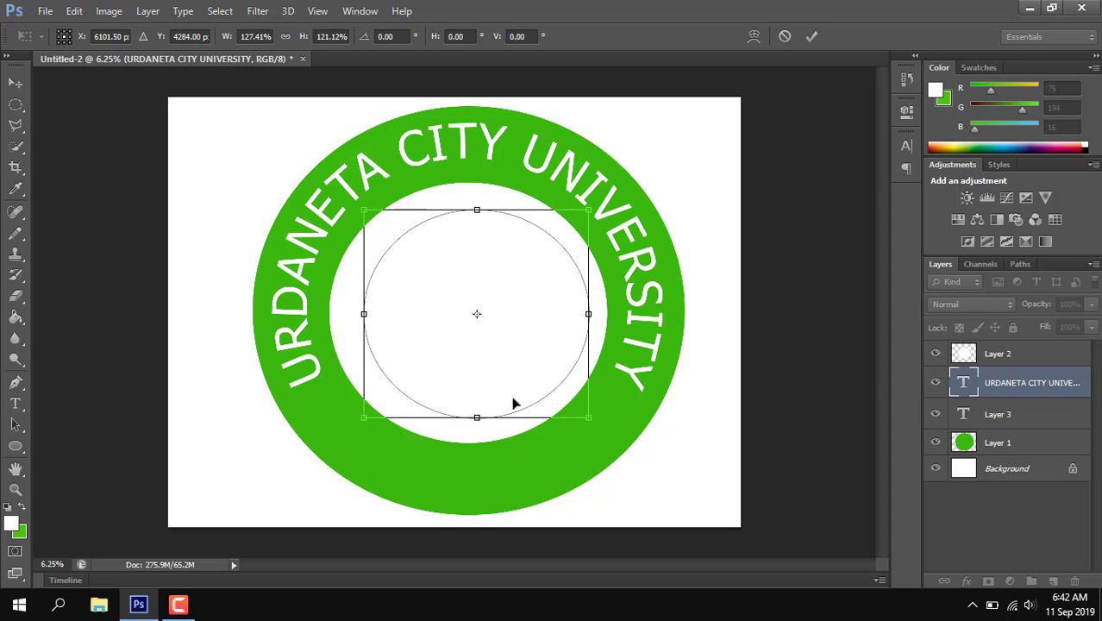
drag(363, 315, 344, 312)
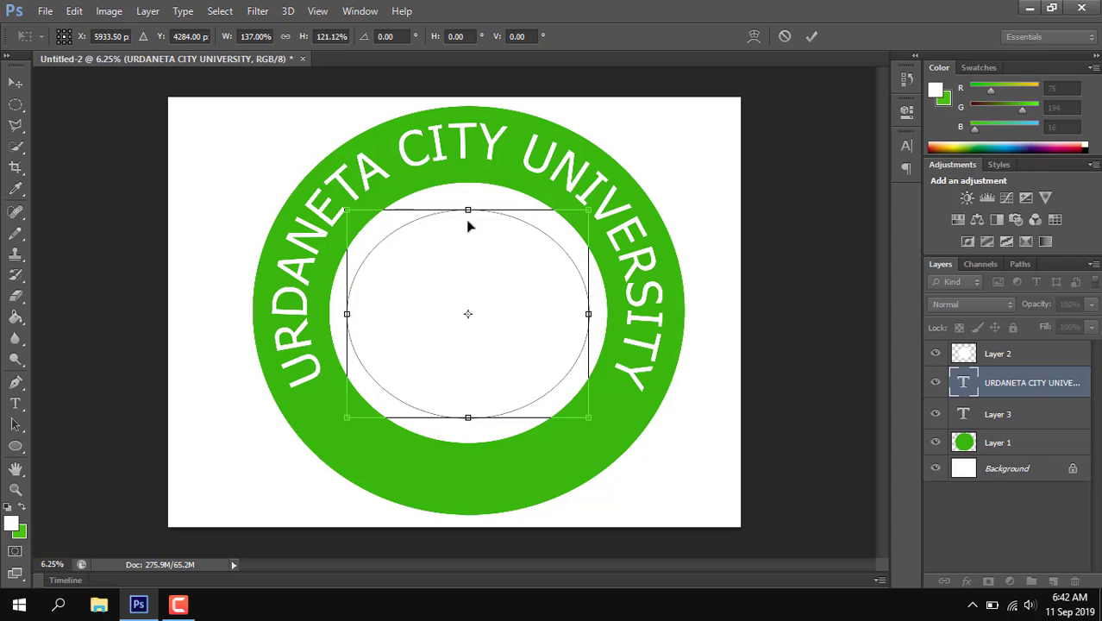
drag(468, 209, 470, 201)
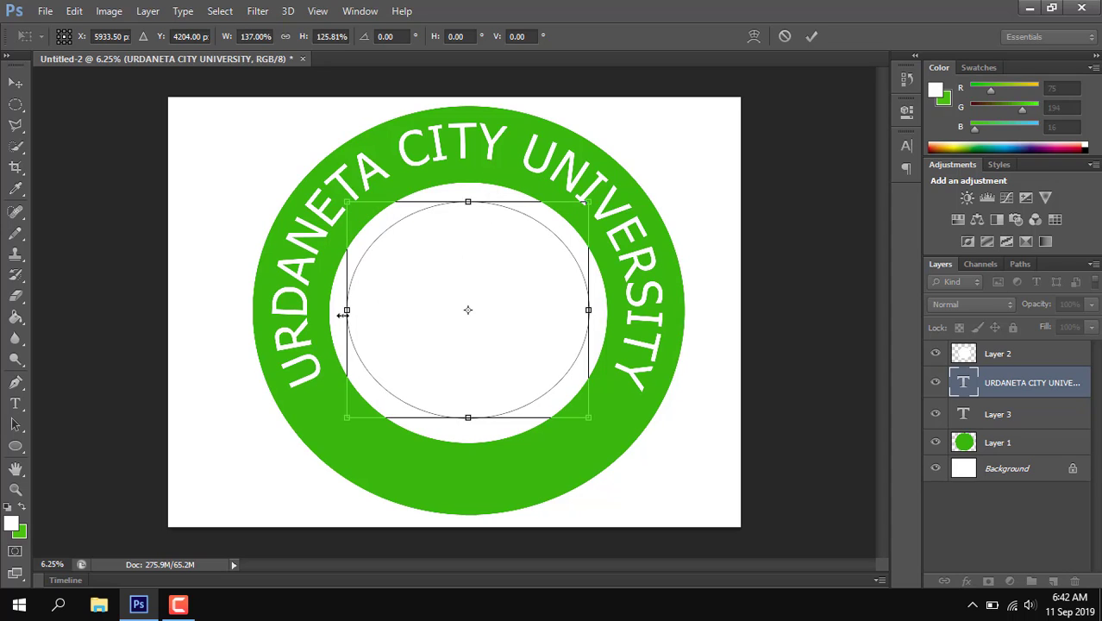
drag(347, 312, 353, 311)
drag(589, 310, 585, 311)
drag(469, 199, 469, 207)
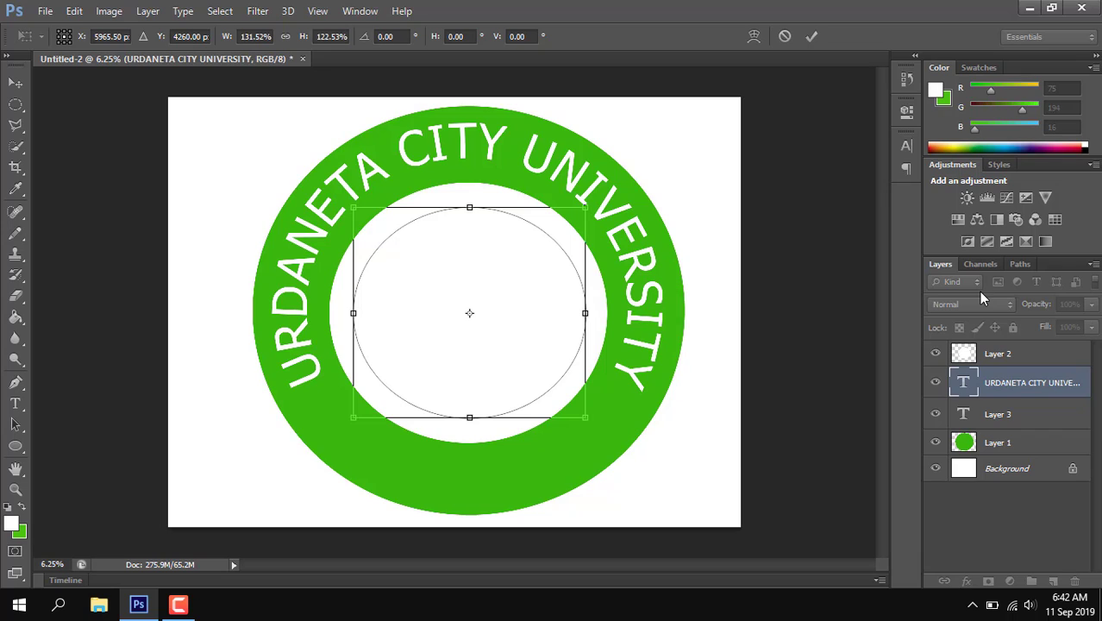
key(Return)
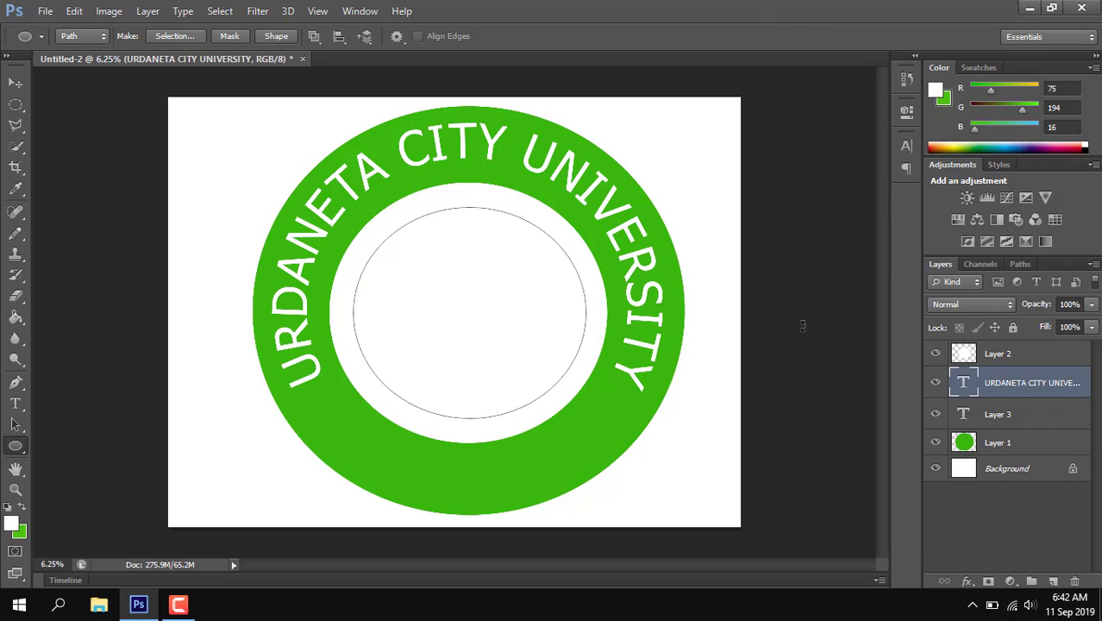
Step: Start a horizontal text on the upper edge of the inner elliptical path, leaving it empty
click(14, 403)
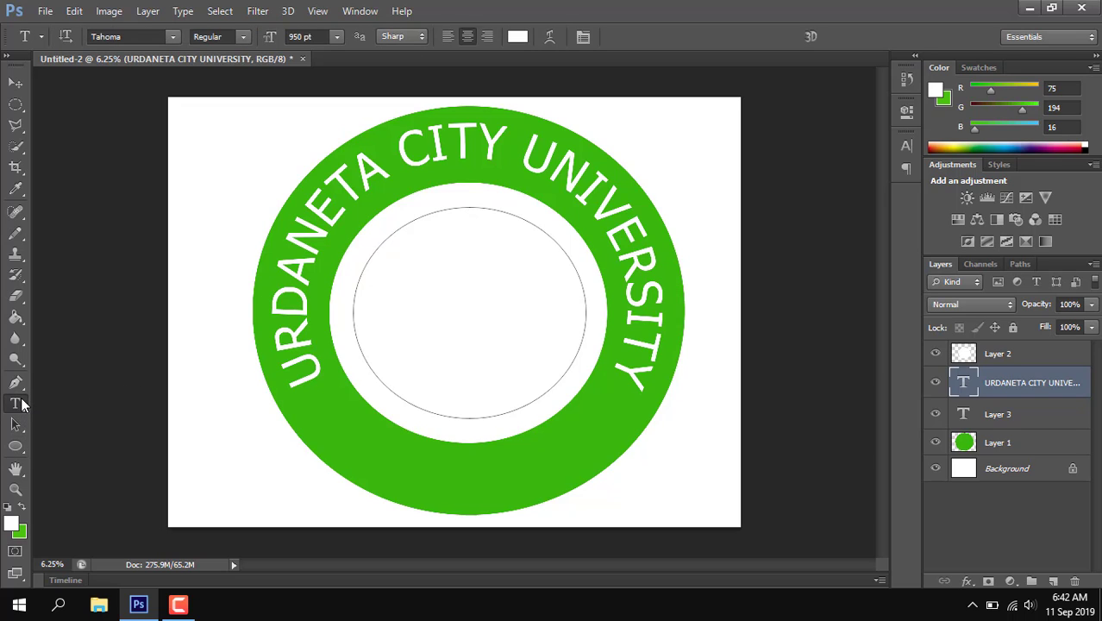
right_click(17, 405)
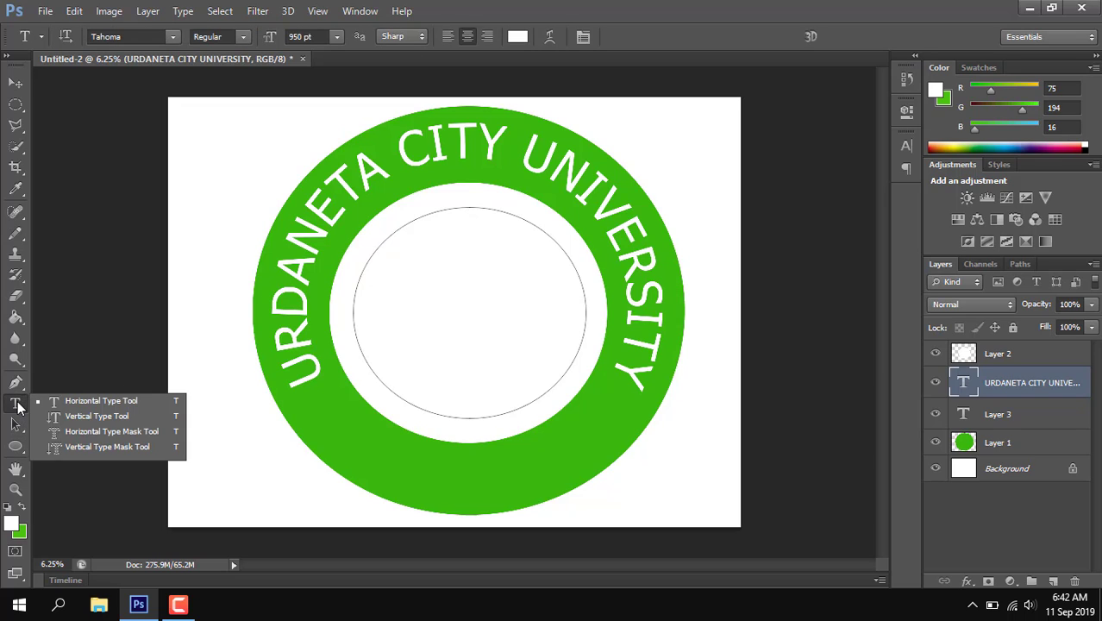
click(69, 400)
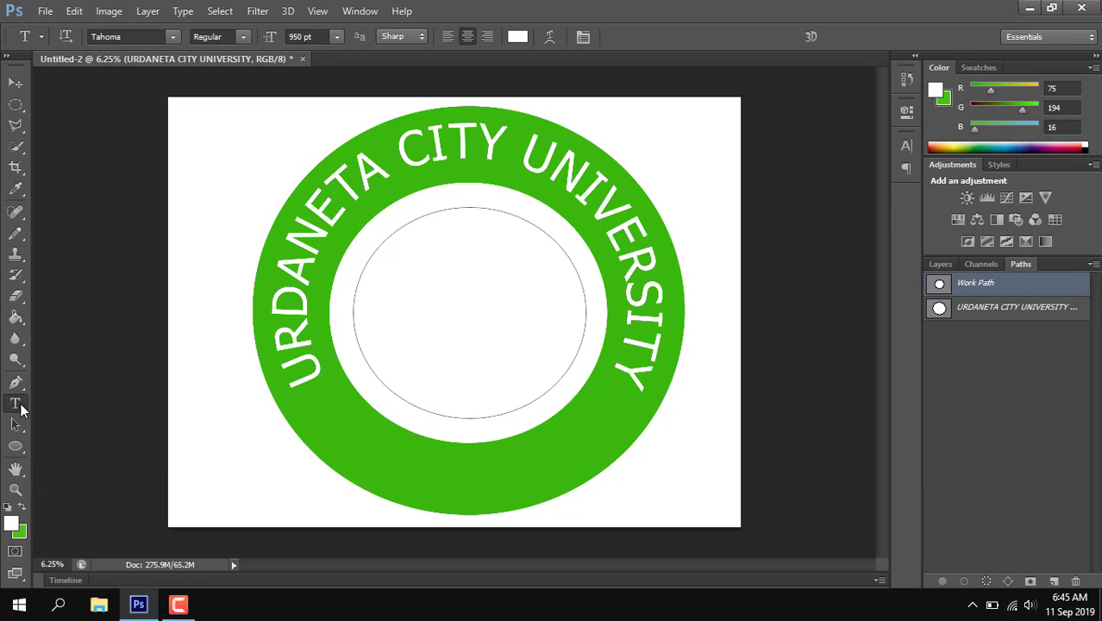
click(469, 208)
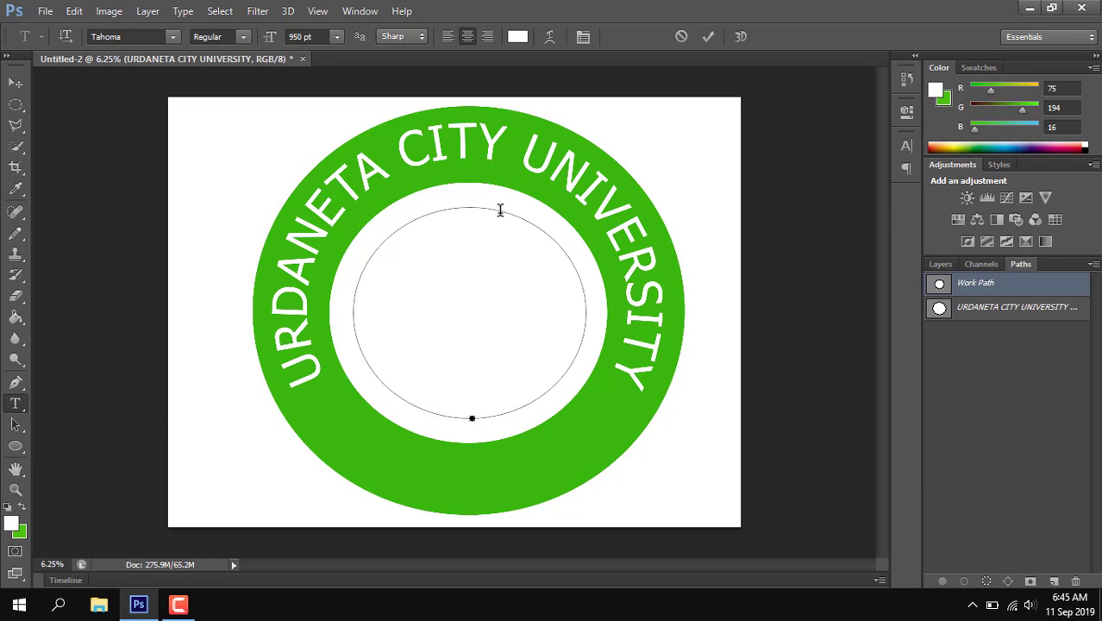
text(FO)
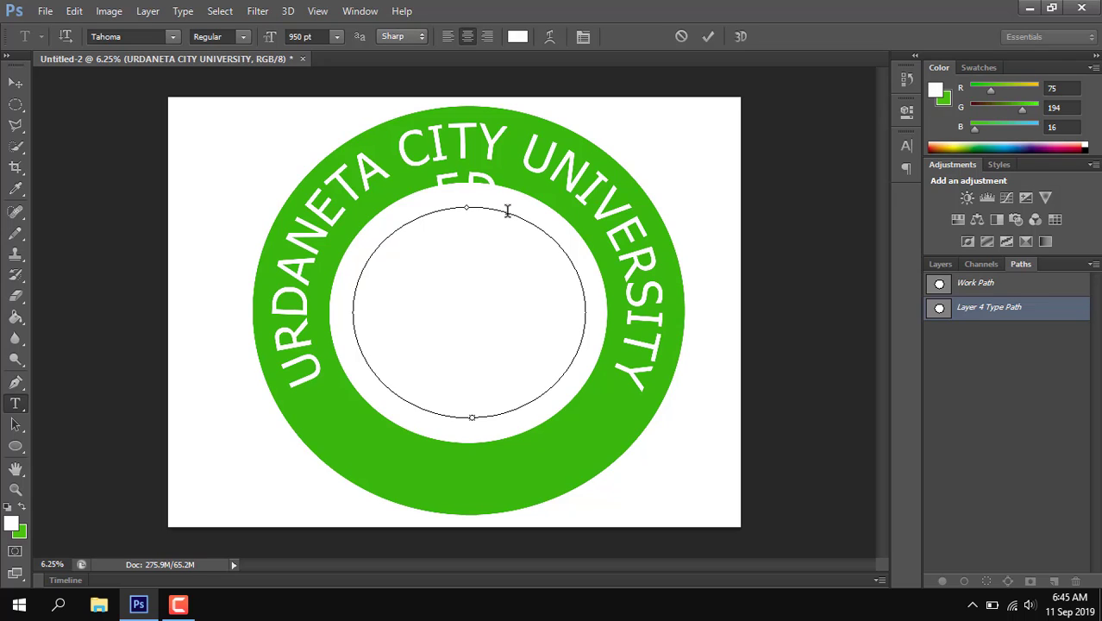
key(BackSpace)
key(BackSpace)
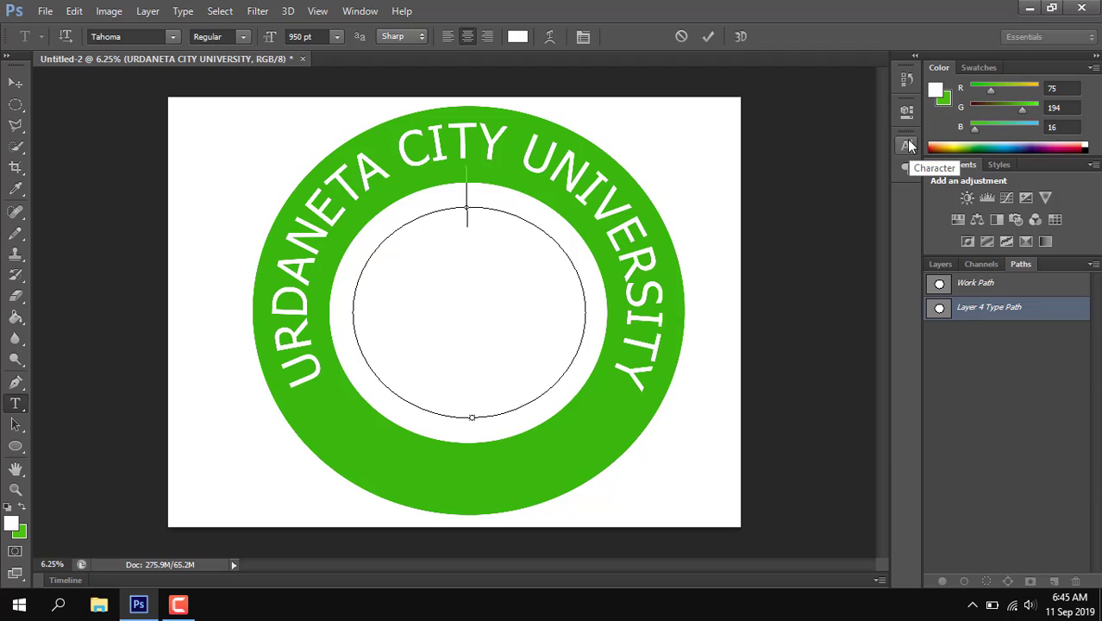
Step: Set the colour of the new path text to blue 1212ca
click(907, 146)
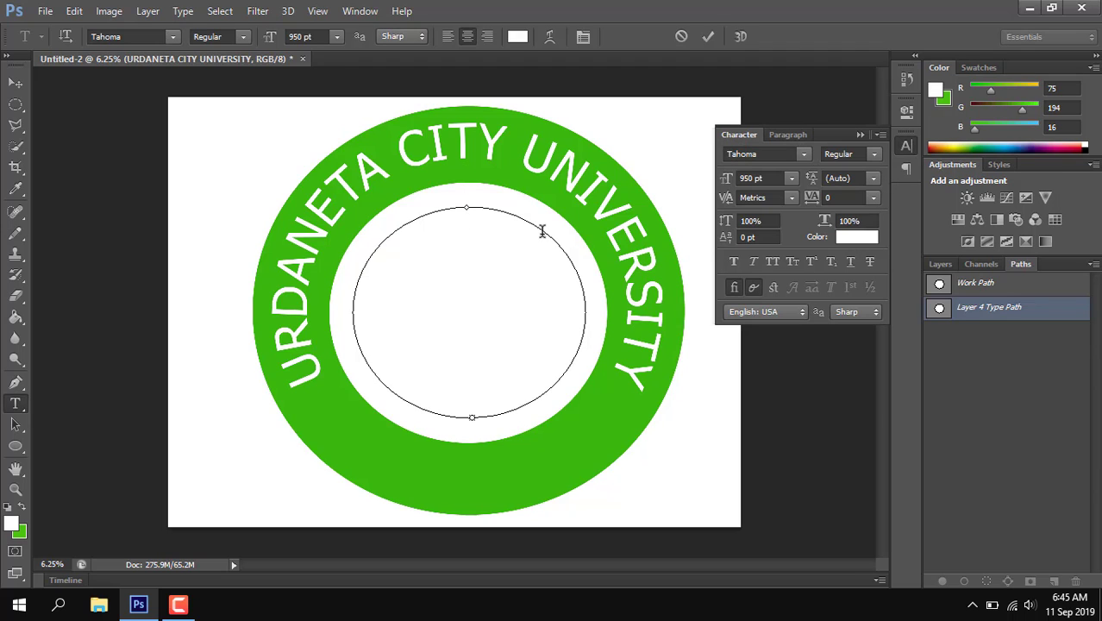
click(519, 40)
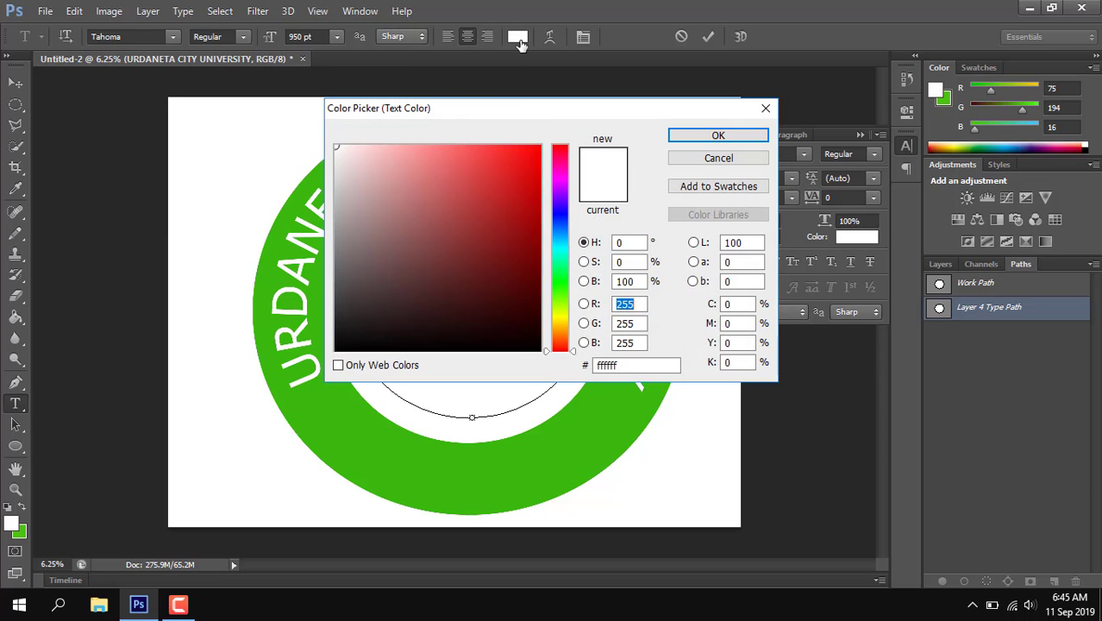
click(562, 211)
mouse_move(564, 214)
mouse_down()
mouse_move(564, 191)
mouse_move(566, 219)
mouse_up()
click(522, 188)
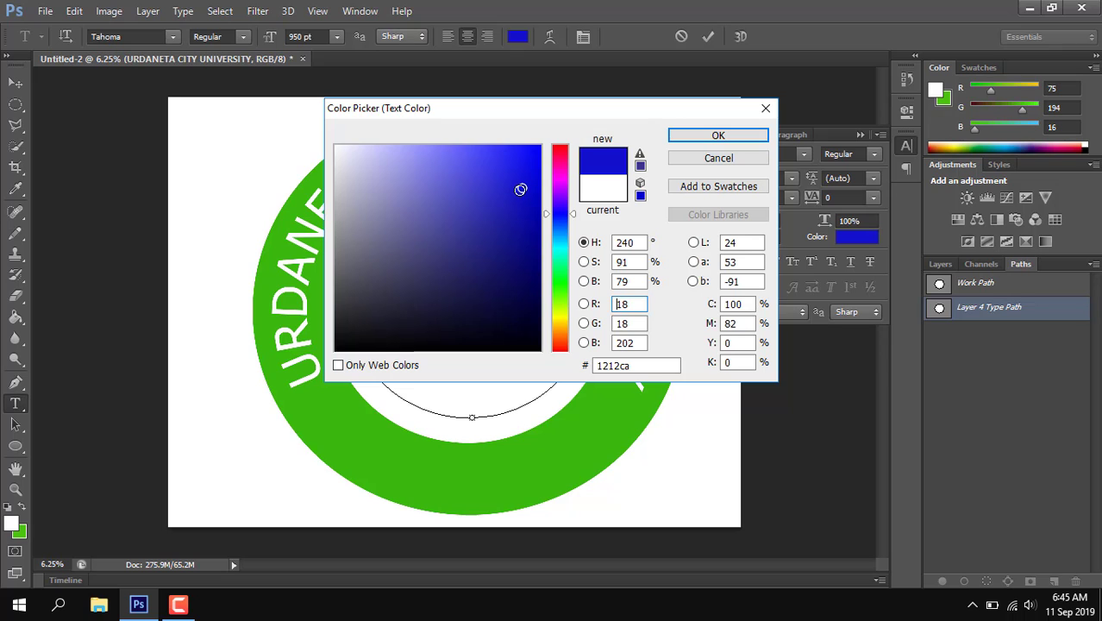
click(719, 135)
Step: Enter the placeholder letters DF on the inner path and move their text layer above Layer 2
text(DE)
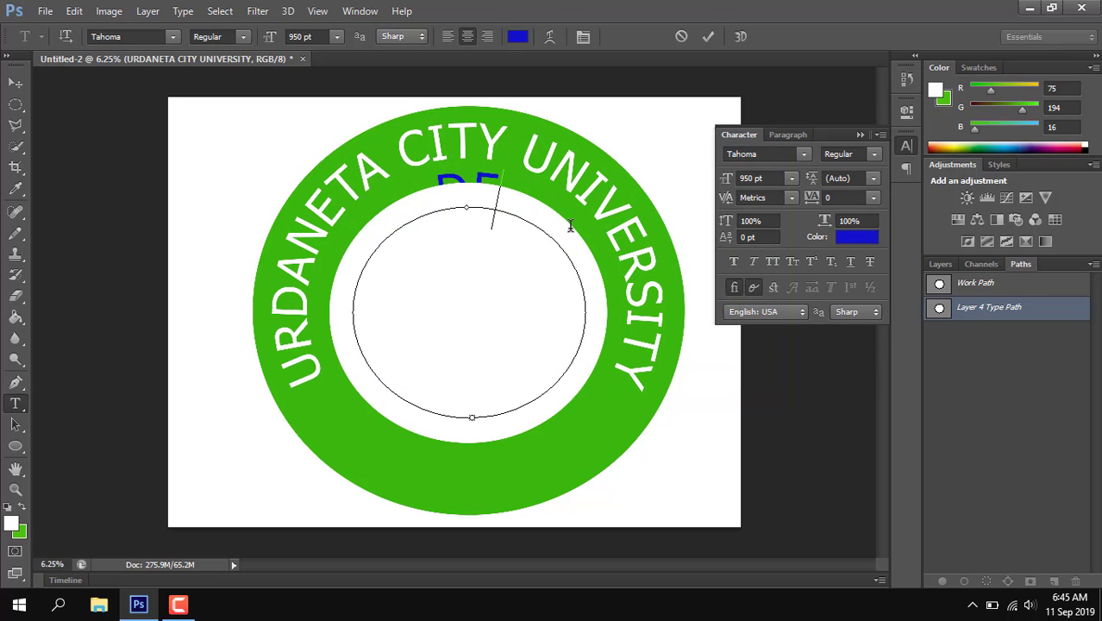
click(859, 136)
click(939, 264)
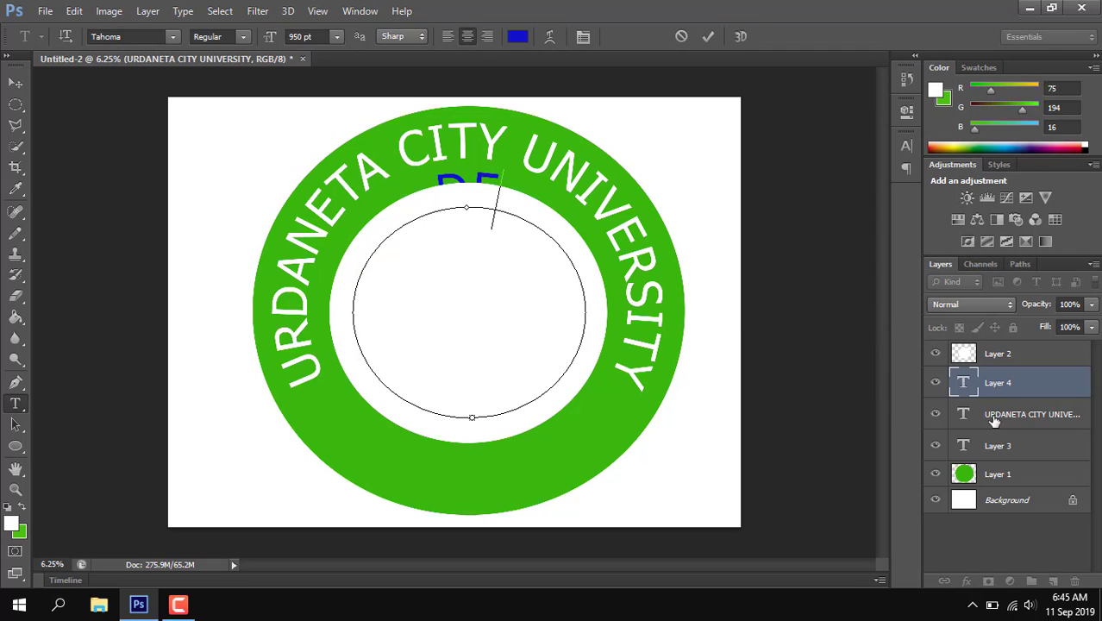
drag(1013, 384, 1016, 357)
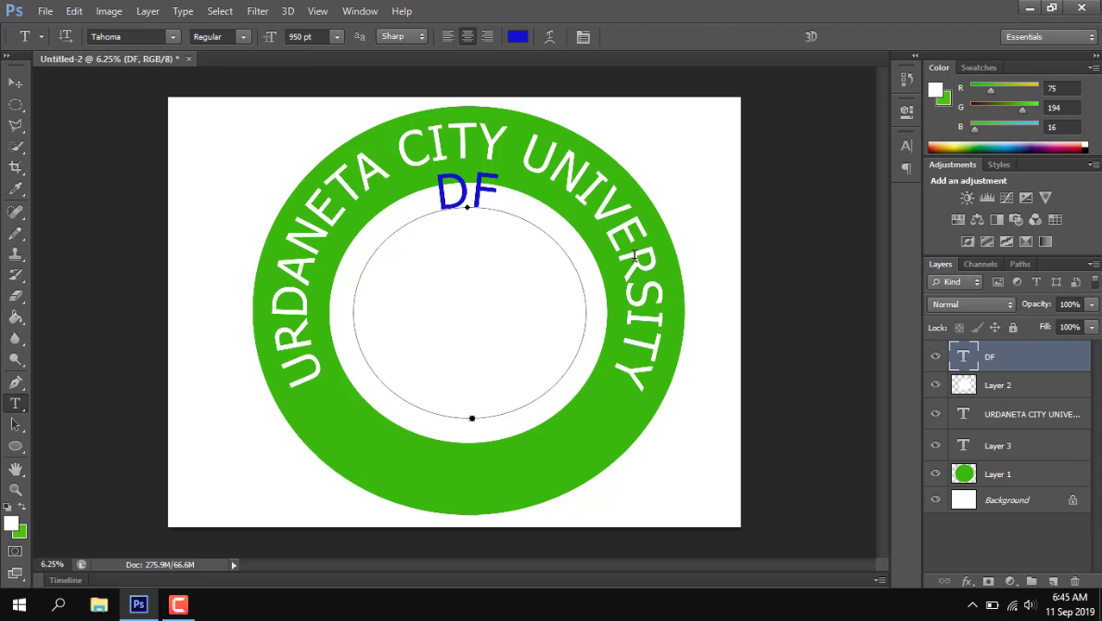
Step: Replace the DF placeholder on the inner path with the text "Service-driven Motivated Achiever Responsive transforemed"
click(489, 203)
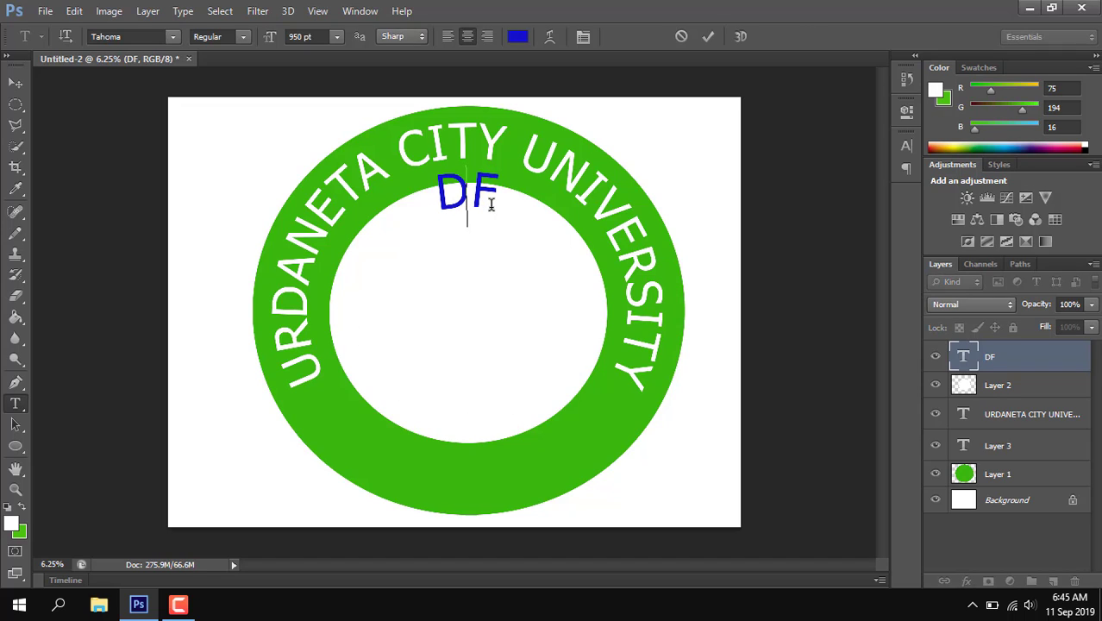
key(ctrl+a)
key(BackSpace)
text(S)
key(BackSpace)
text(SE)
key(BackSpace)
key(BackSpace)
key(Caps_Lock)
text(S)
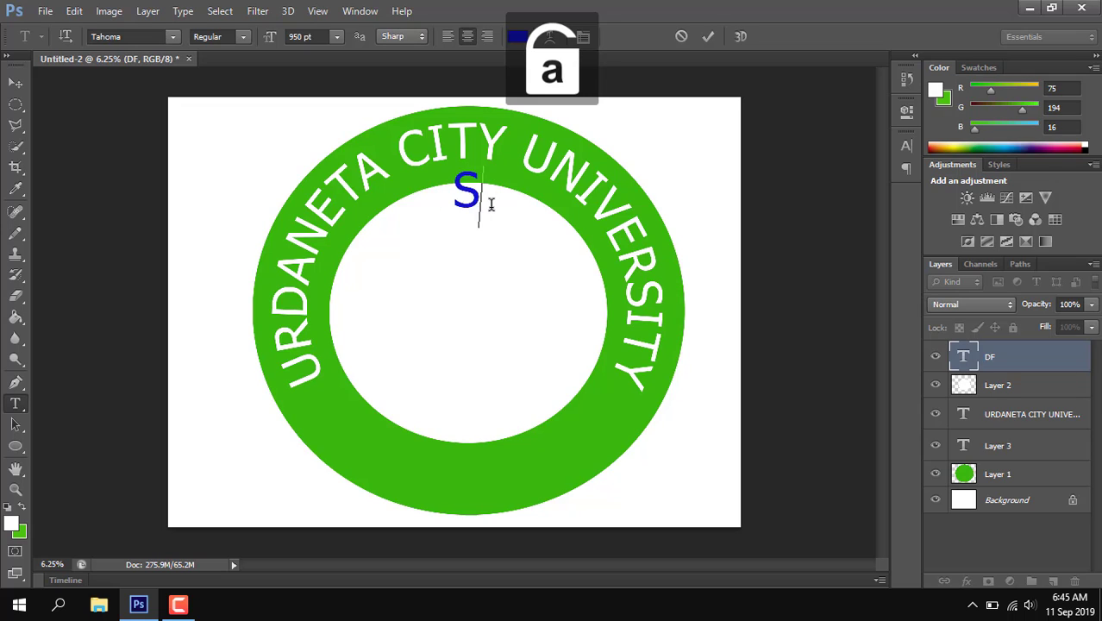
text(ervice)
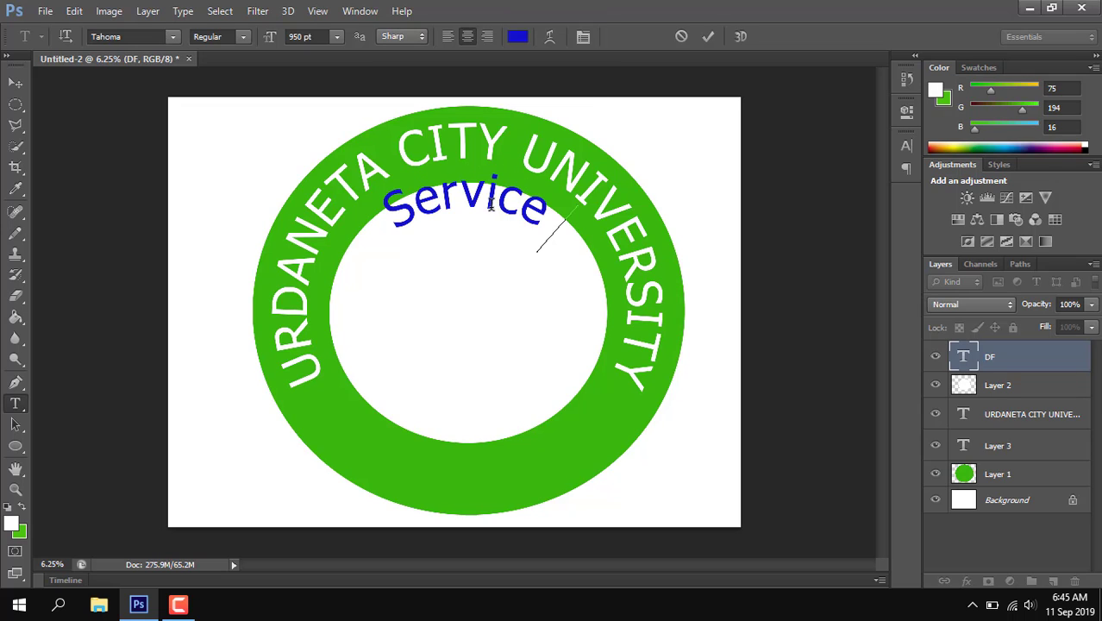
text(-driven)
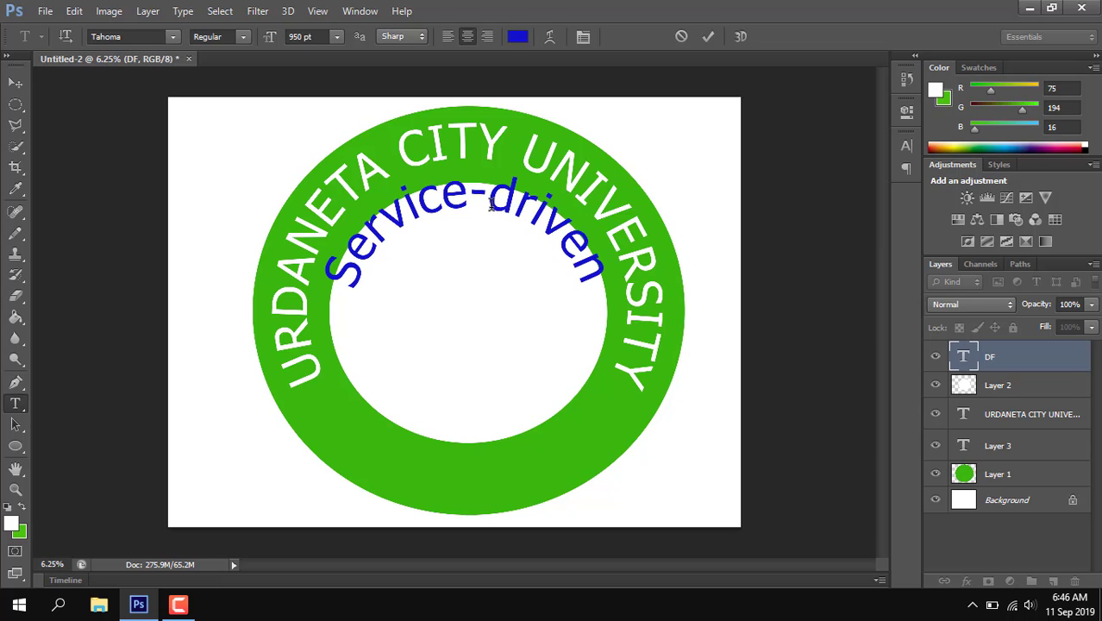
text( Mo)
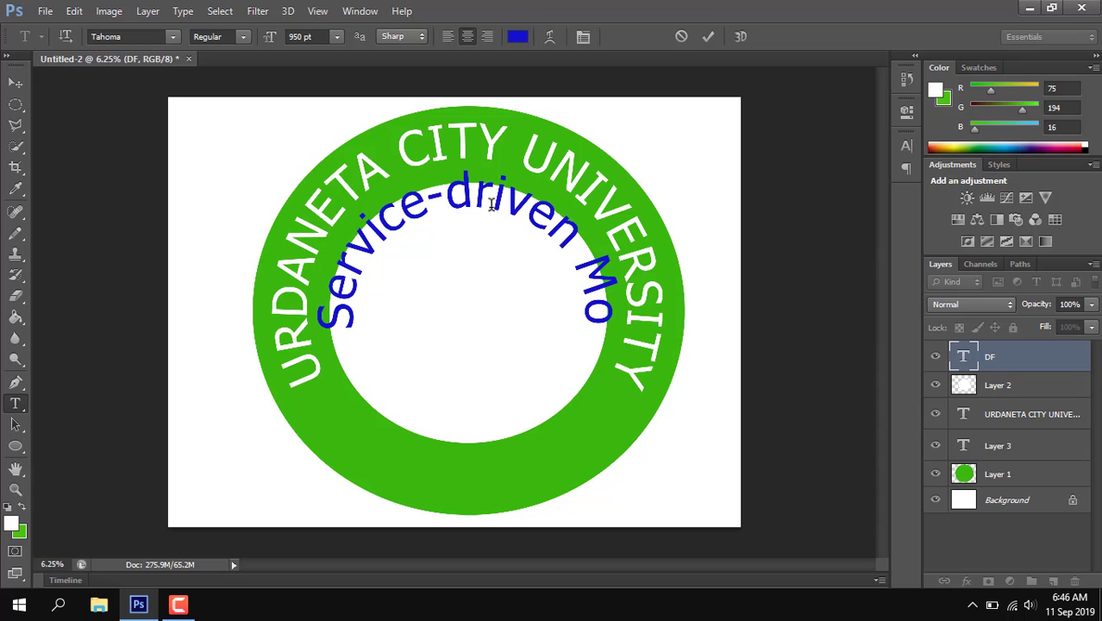
text(ti)
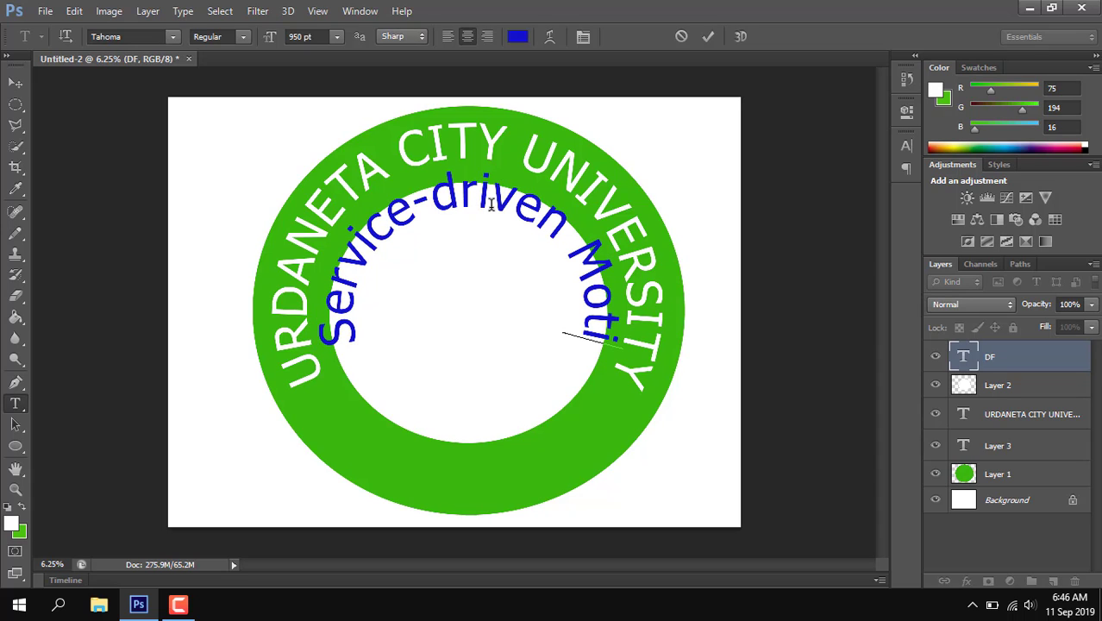
text(va)
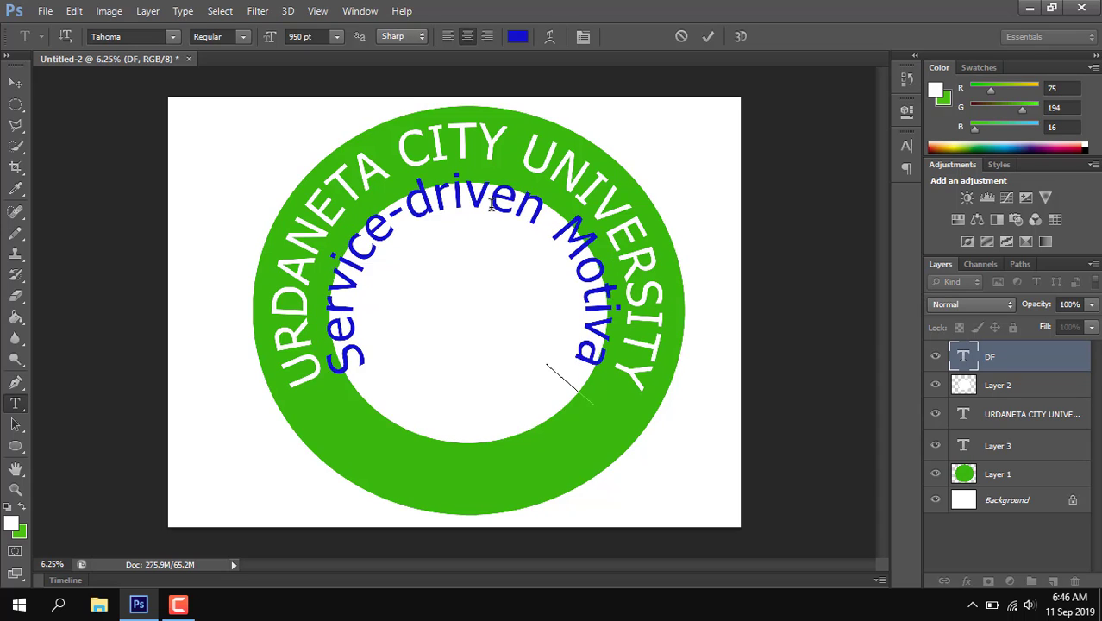
text(ted)
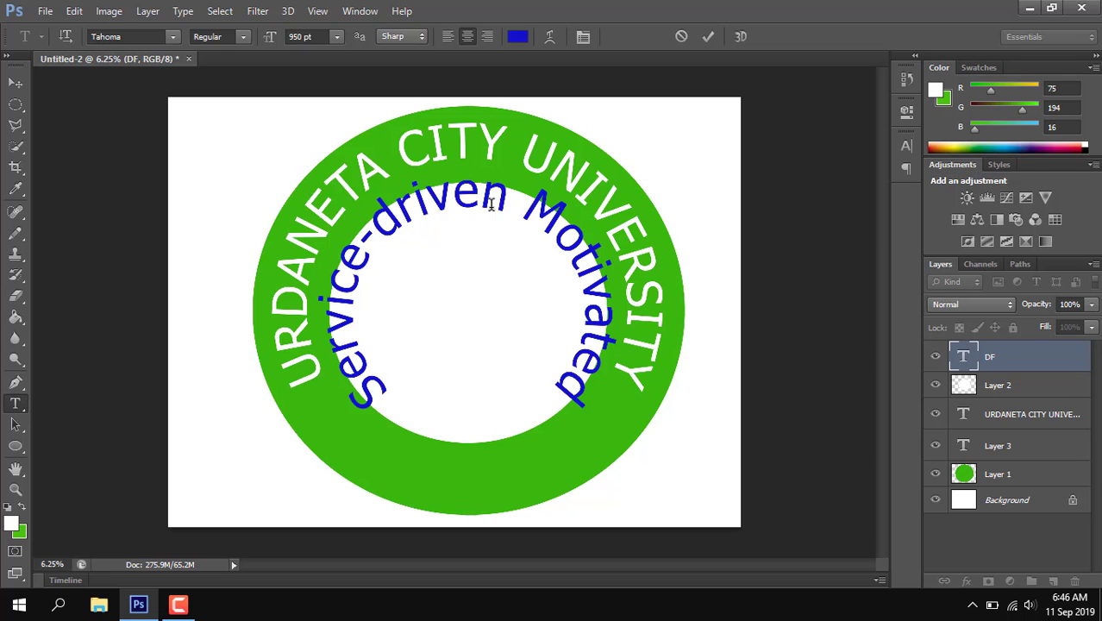
text( Achie)
key(BackSpace)
key(BackSpace)
key(BackSpace)
key(BackSpace)
key(BackSpace)
key(BackSpace)
Step: Set the size of the whole Service-driven Motivated text to 400 pt so it follows the inside of the white circle
click(302, 33)
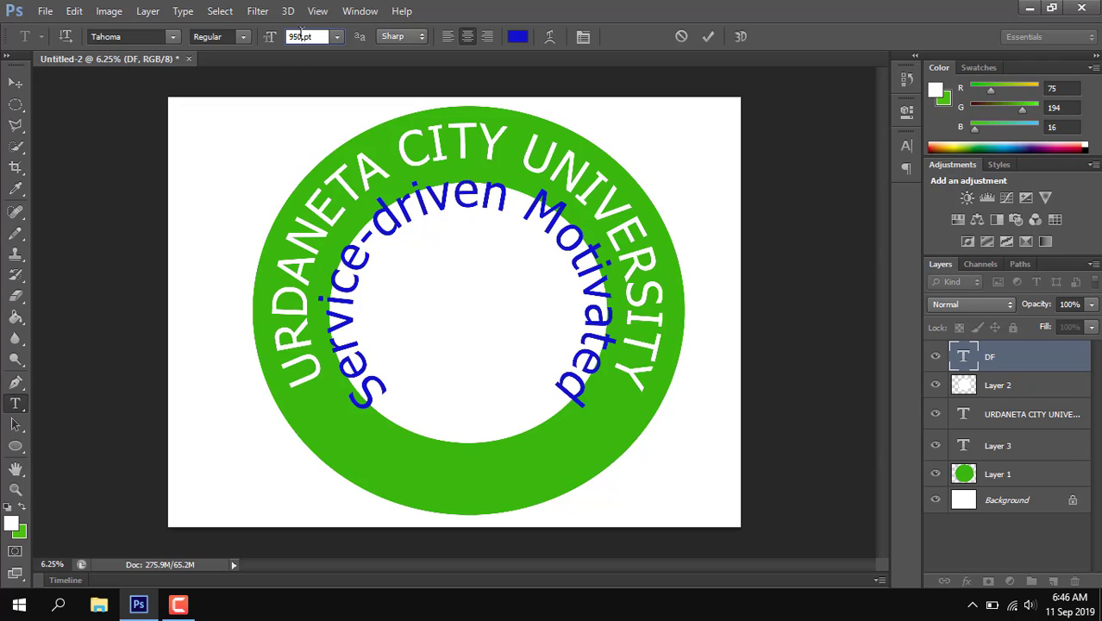
key(ctrl+t)
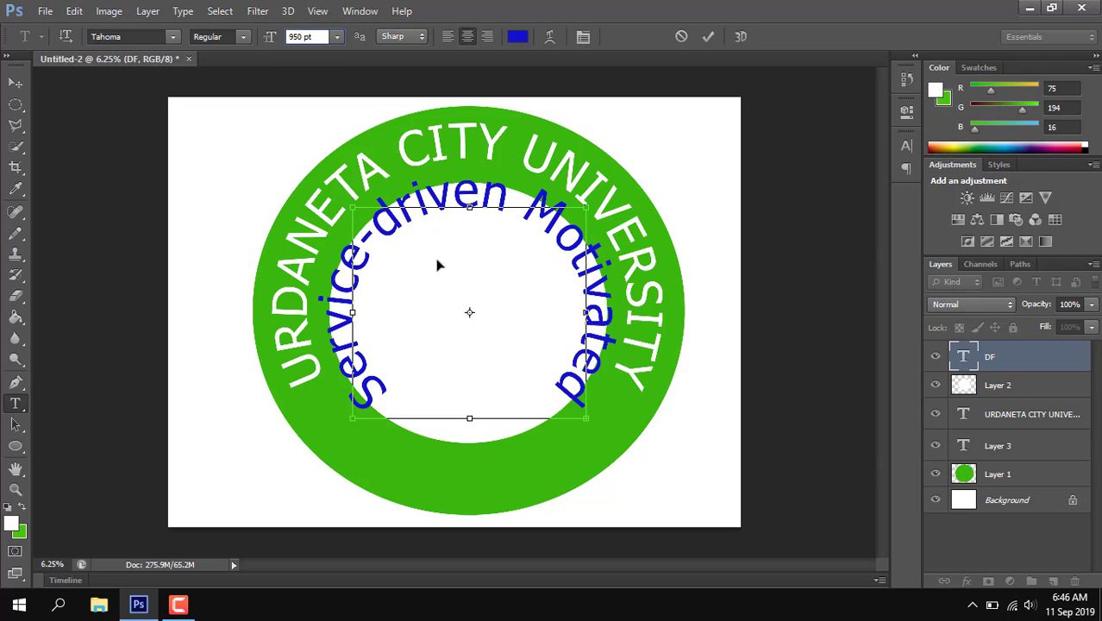
click(1007, 362)
key(ctrl+Return)
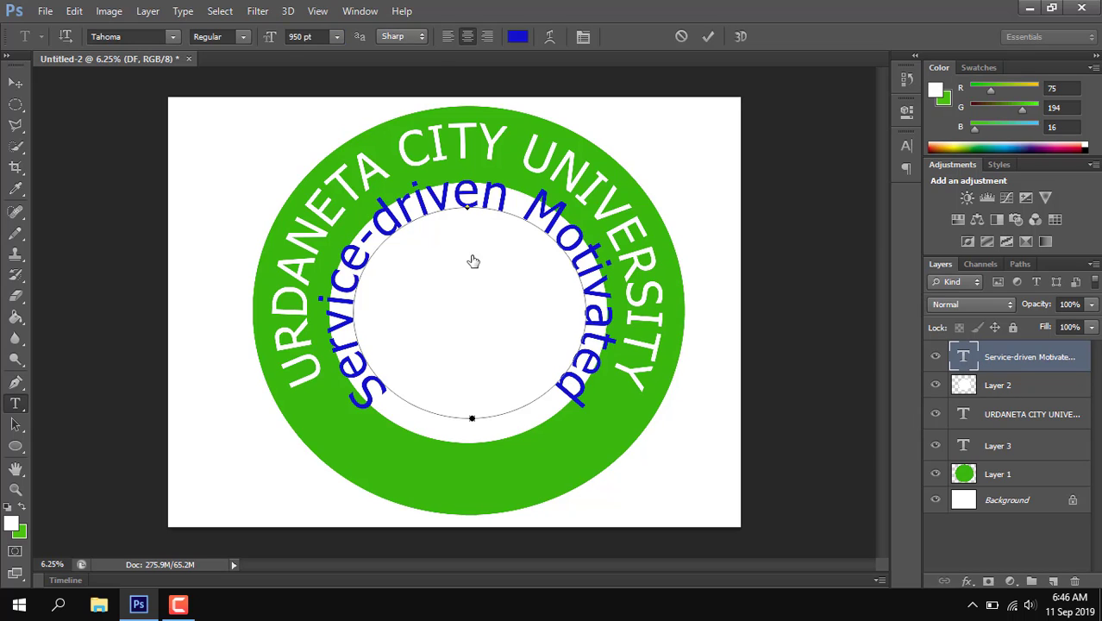
click(458, 200)
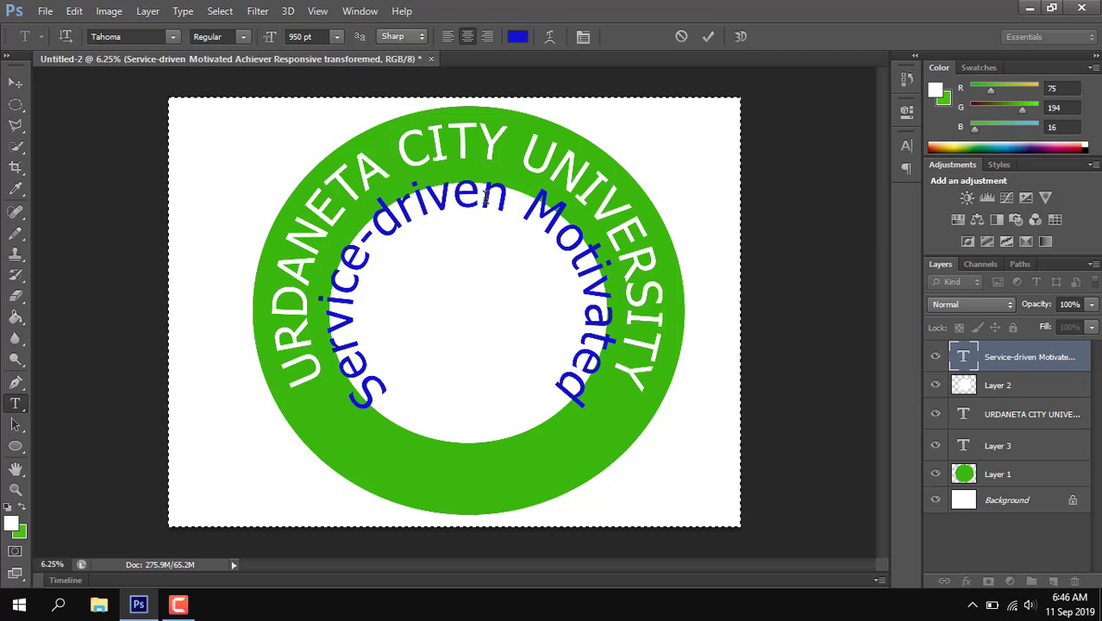
key(ctrl+a)
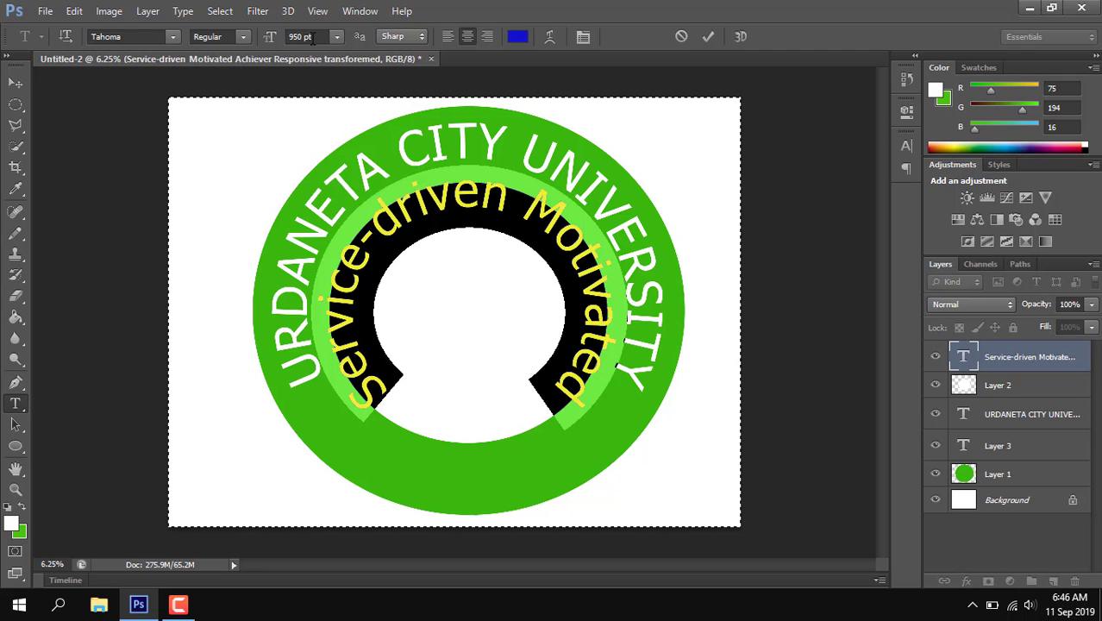
click(288, 37)
text(400)
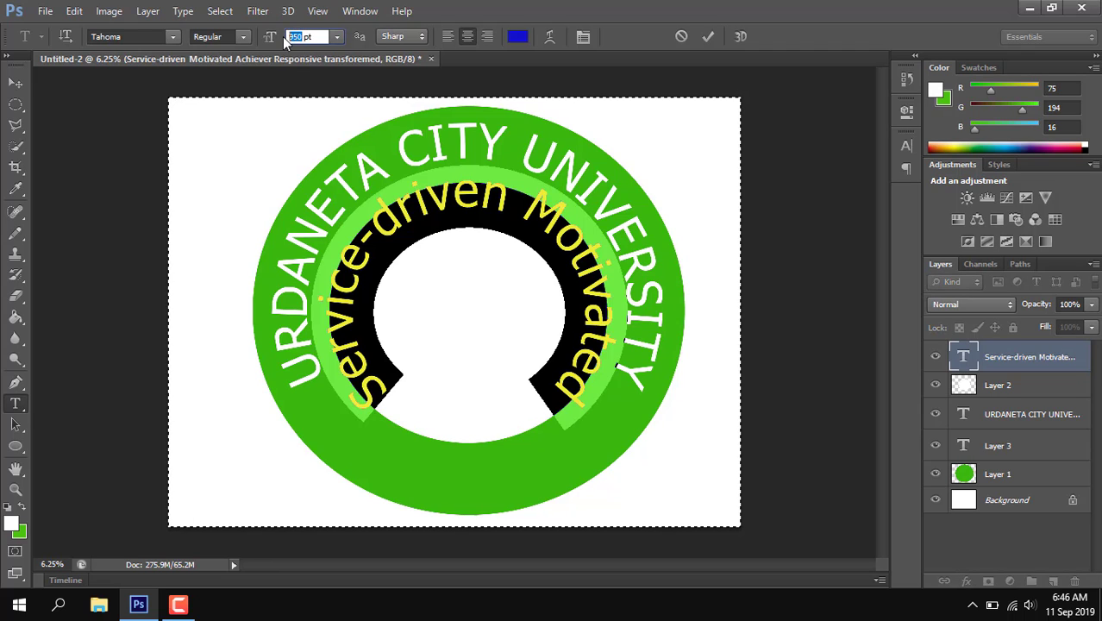
key(Return)
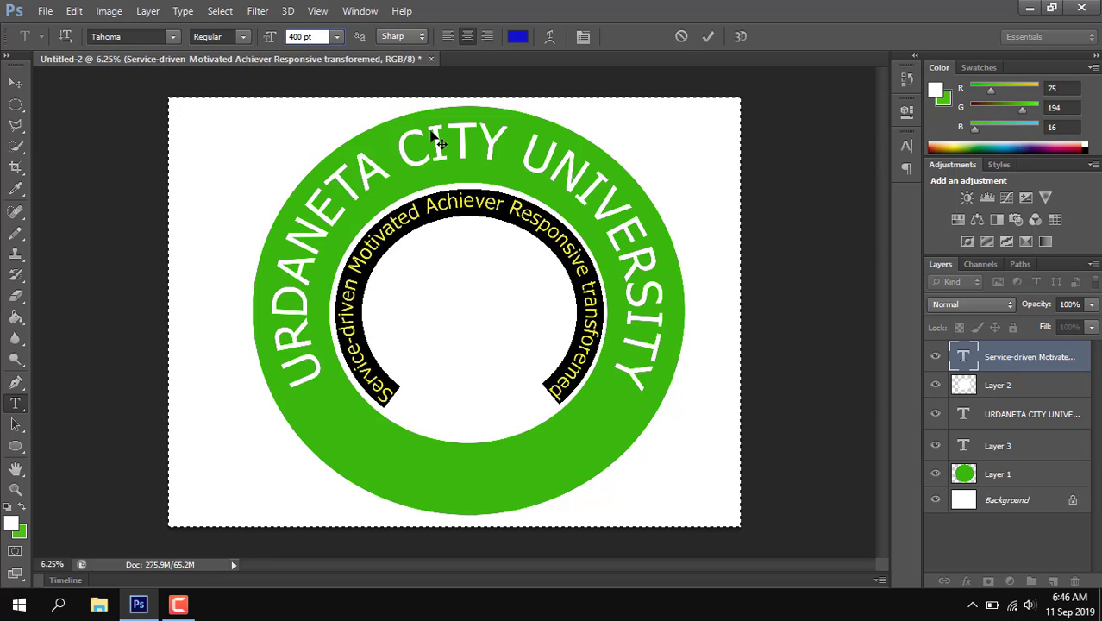
click(832, 351)
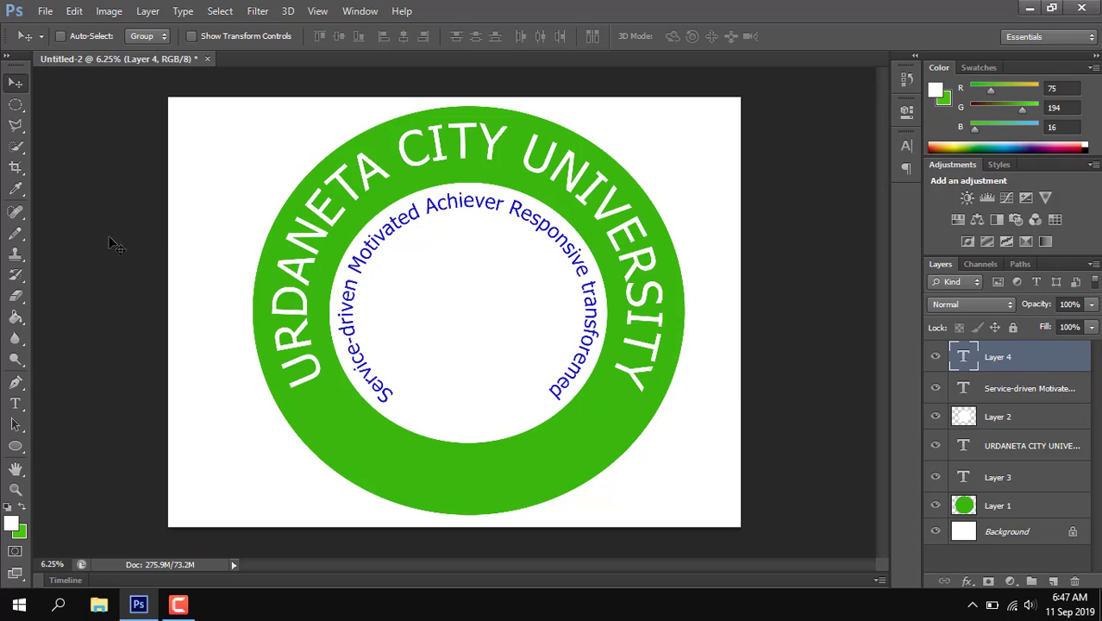
Step: Activate the Horizontal Type tool for adding another text
click(15, 404)
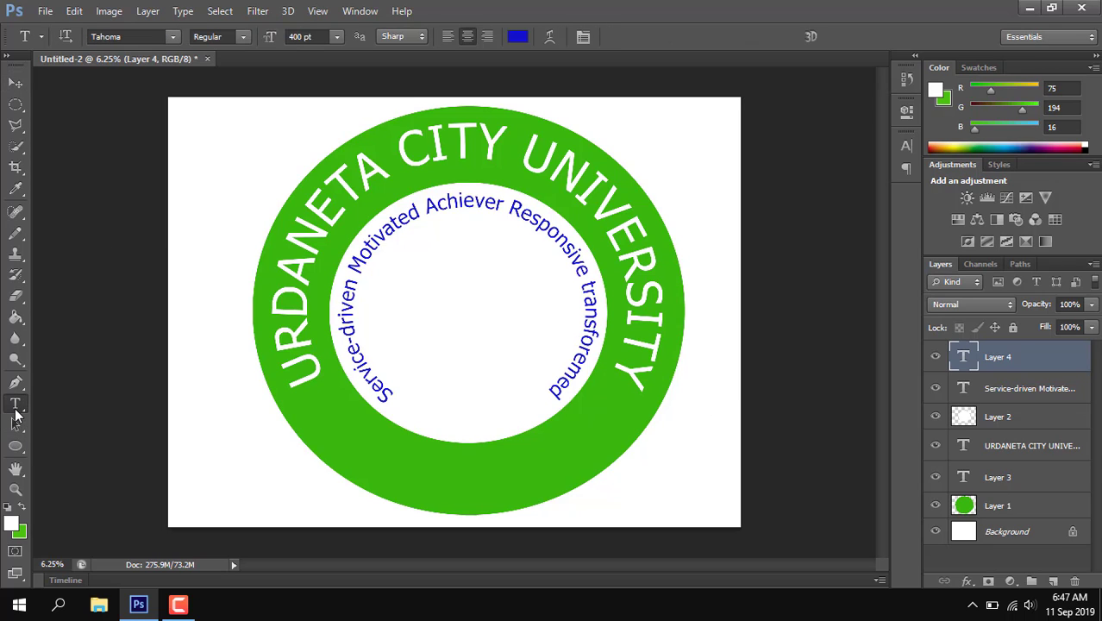